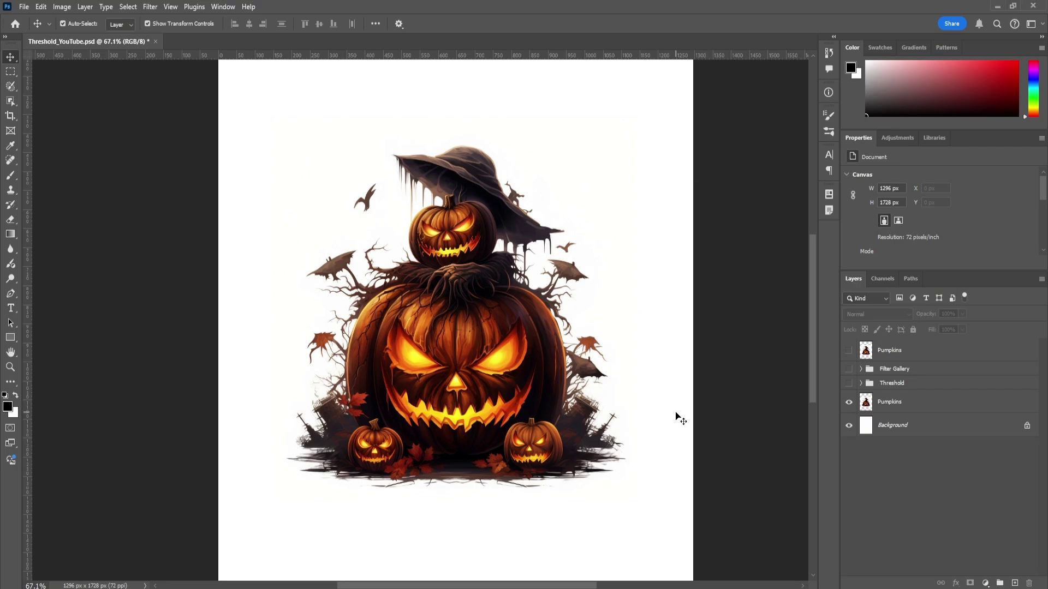
- Compare the Threshold and Filter Gallery groups, leaving the grey Filter Gallery version visible
click(849, 383)
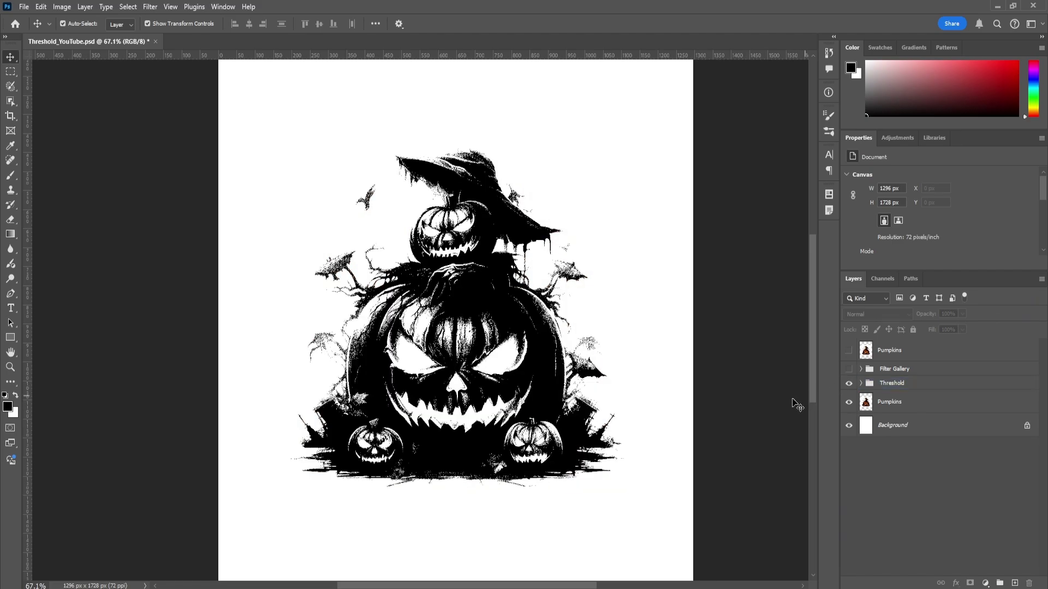
click(849, 383)
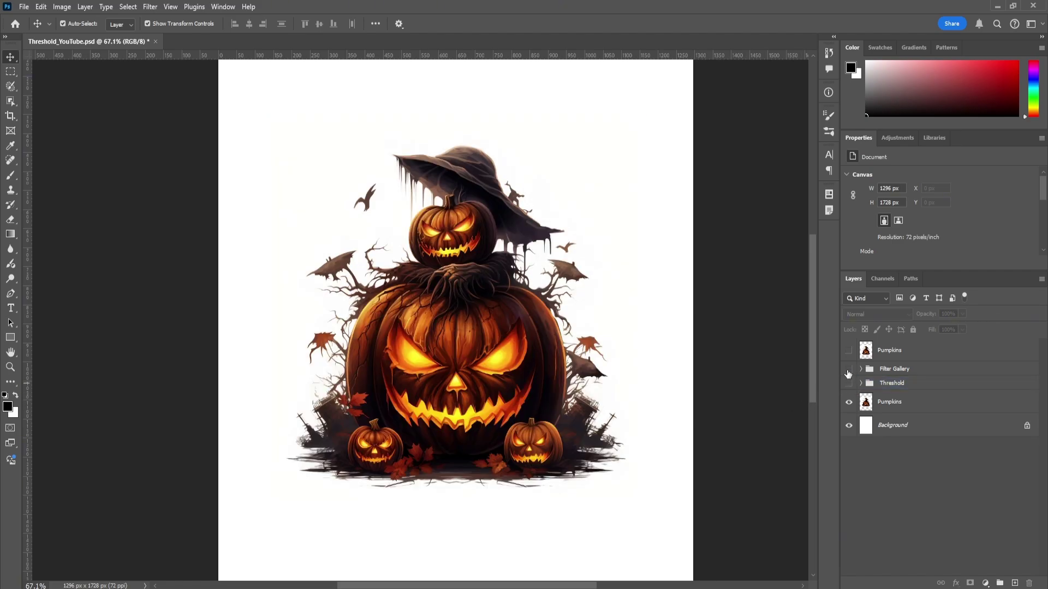
click(848, 369)
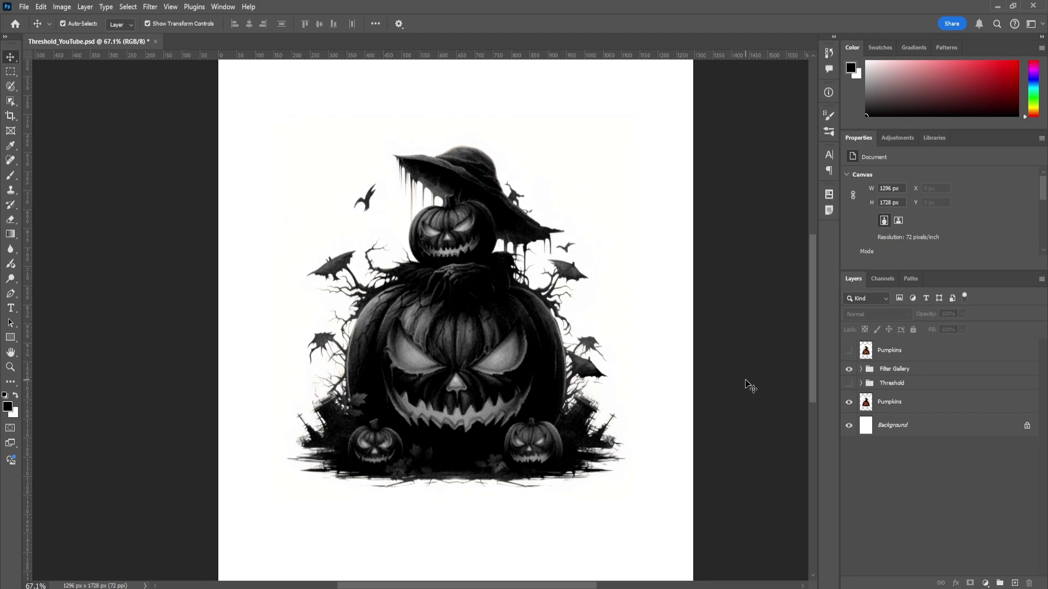
- Hide Filter Gallery, duplicate the Pumpkins layer with Ctrl+J, and hide the original Pumpkins layer
click(849, 369)
click(461, 320)
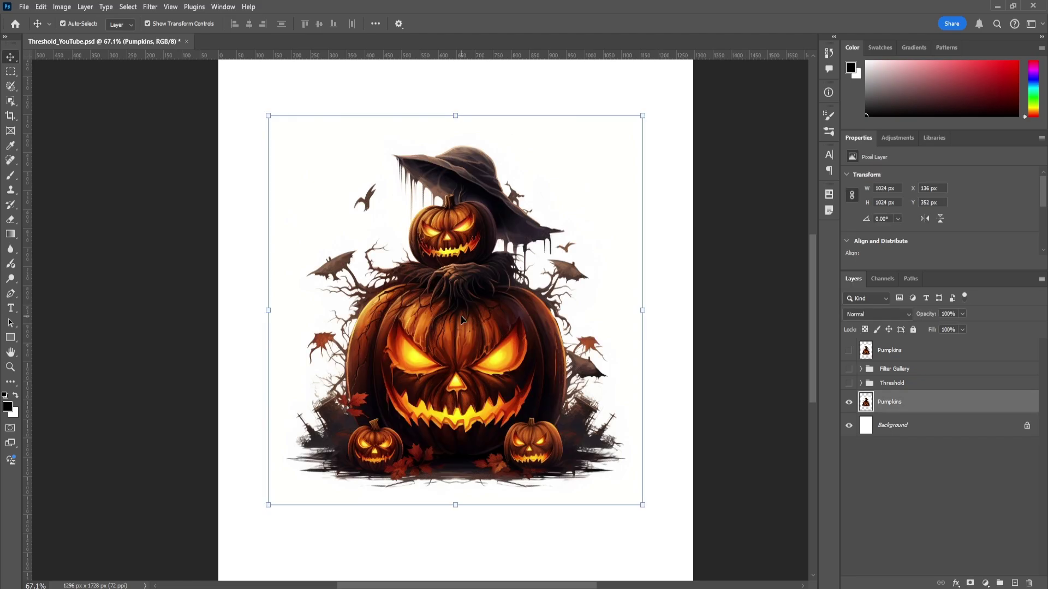
key(ctrl+j)
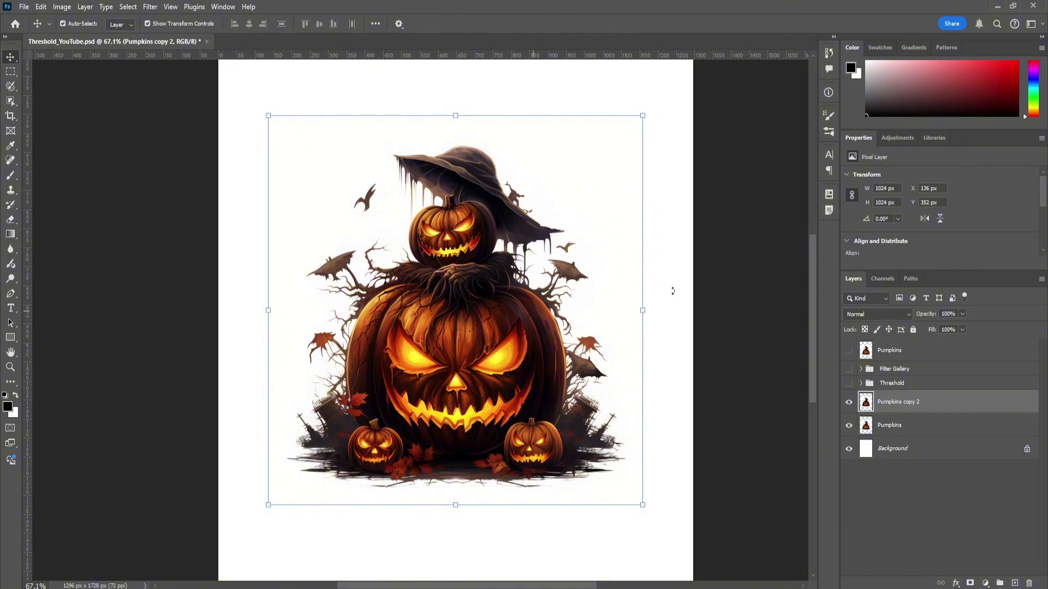
click(848, 425)
click(848, 427)
- Browse the Image > Adjustments list and dismiss it without applying anything
click(62, 7)
mouse_move(82, 36)
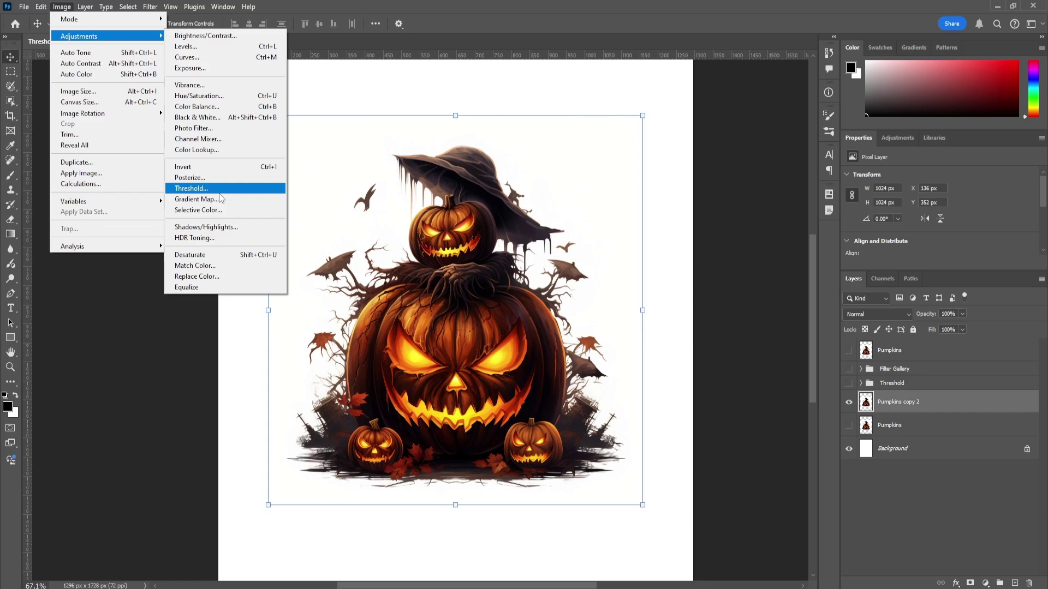
click(494, 320)
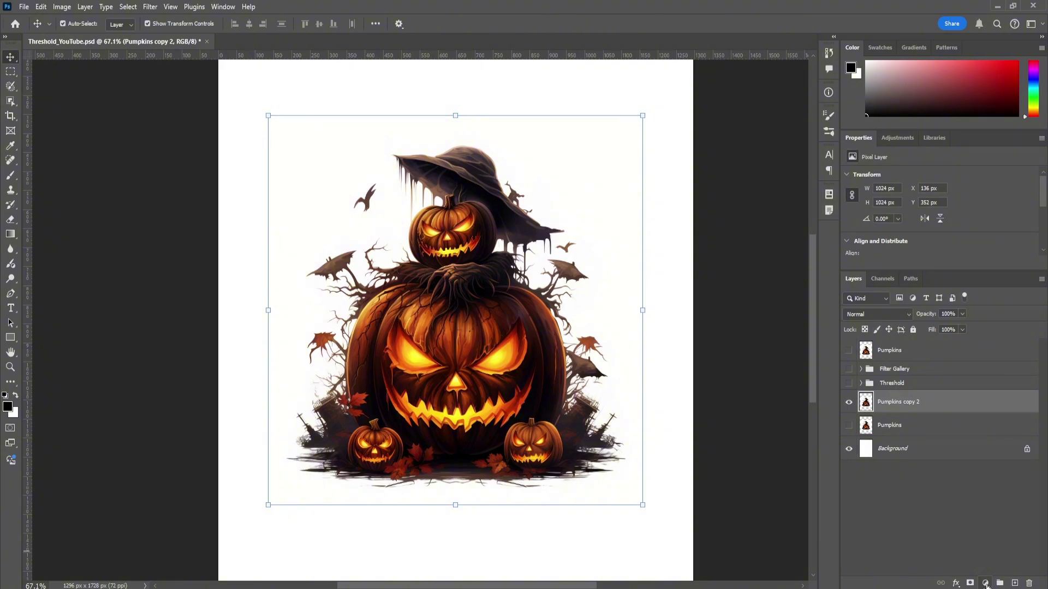
- Add a Threshold 2 adjustment at level 128 above Pumpkins copy 2, briefly comparing the old Threshold group
click(985, 585)
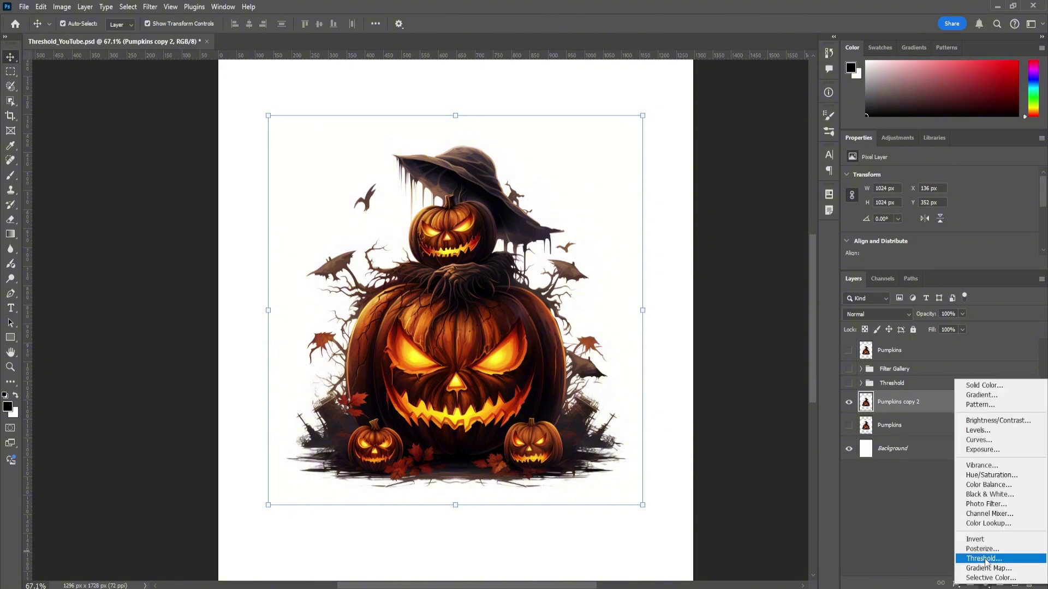
click(985, 559)
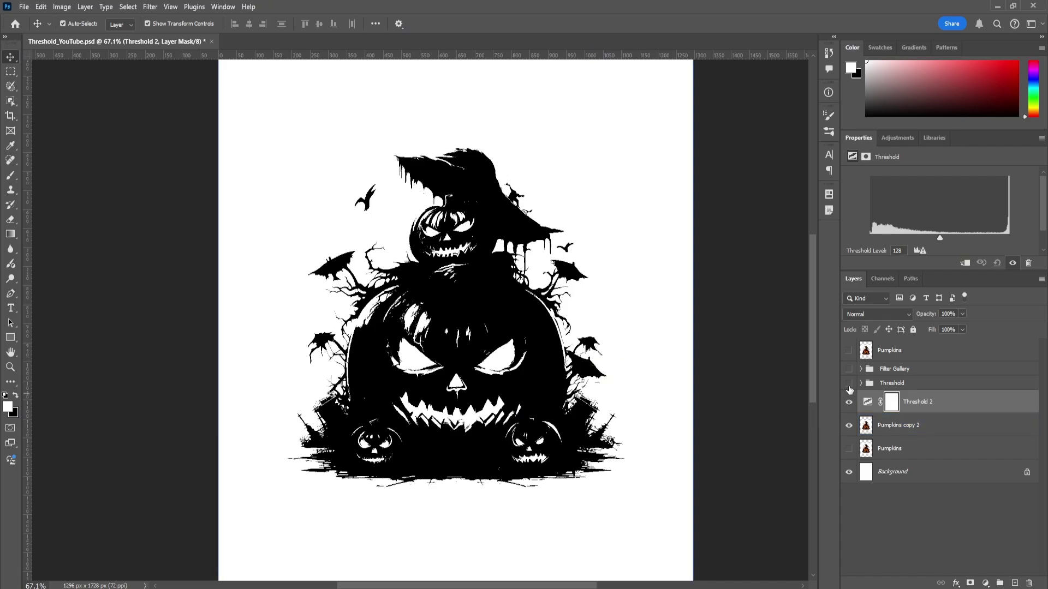
click(849, 385)
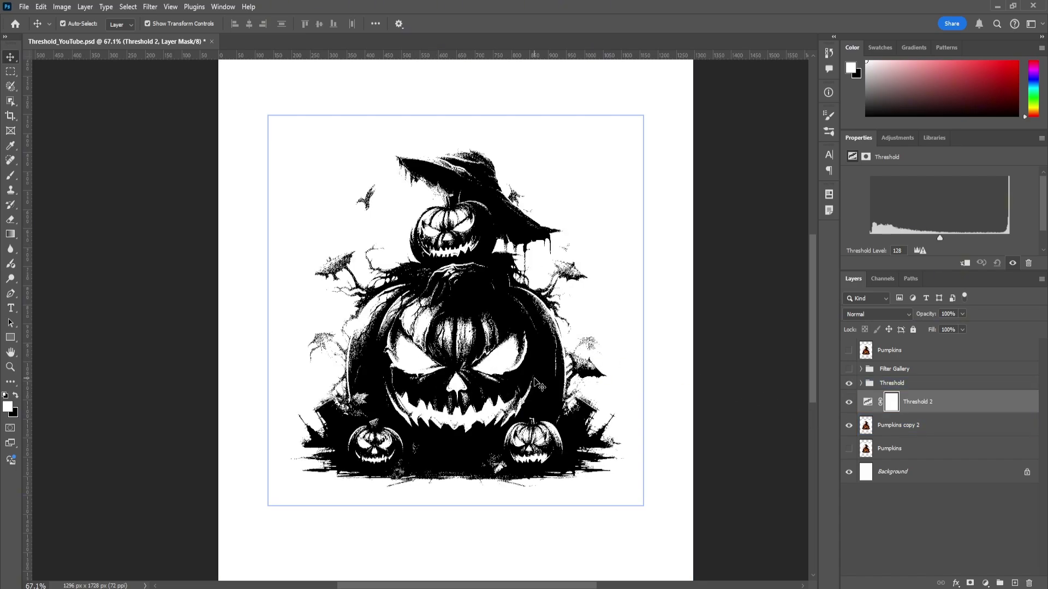
click(849, 384)
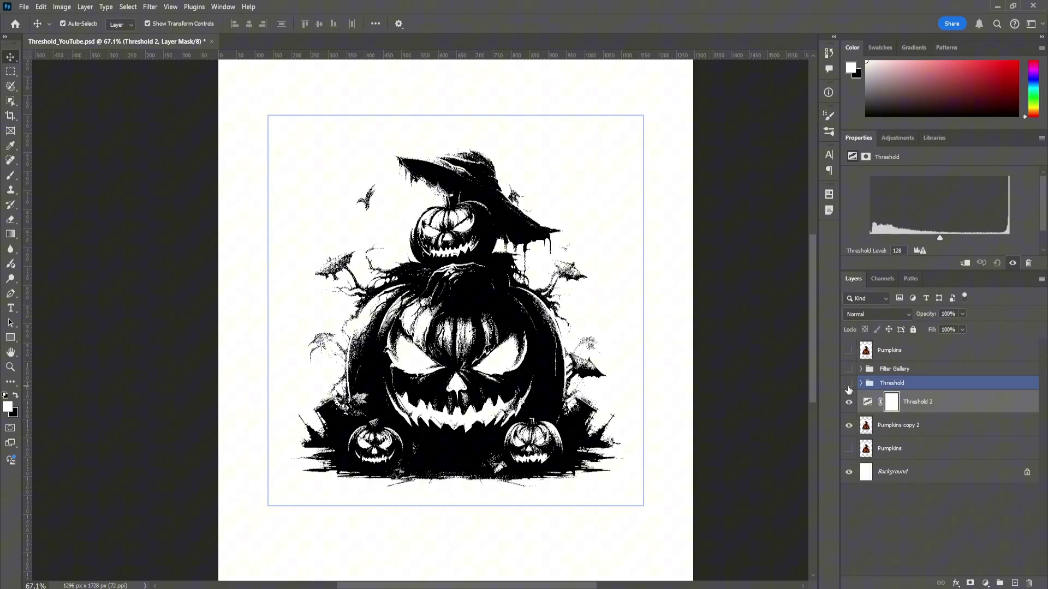
click(419, 298)
- Apply Add Noise at 16% to the Pumpkins copy 2 layer
click(171, 6)
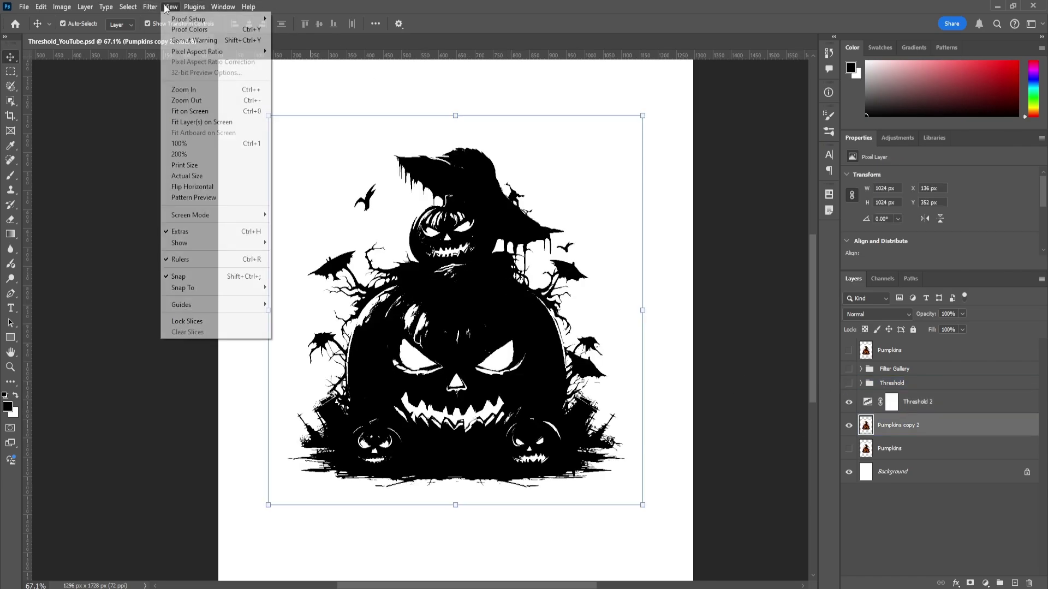
mouse_move(190, 184)
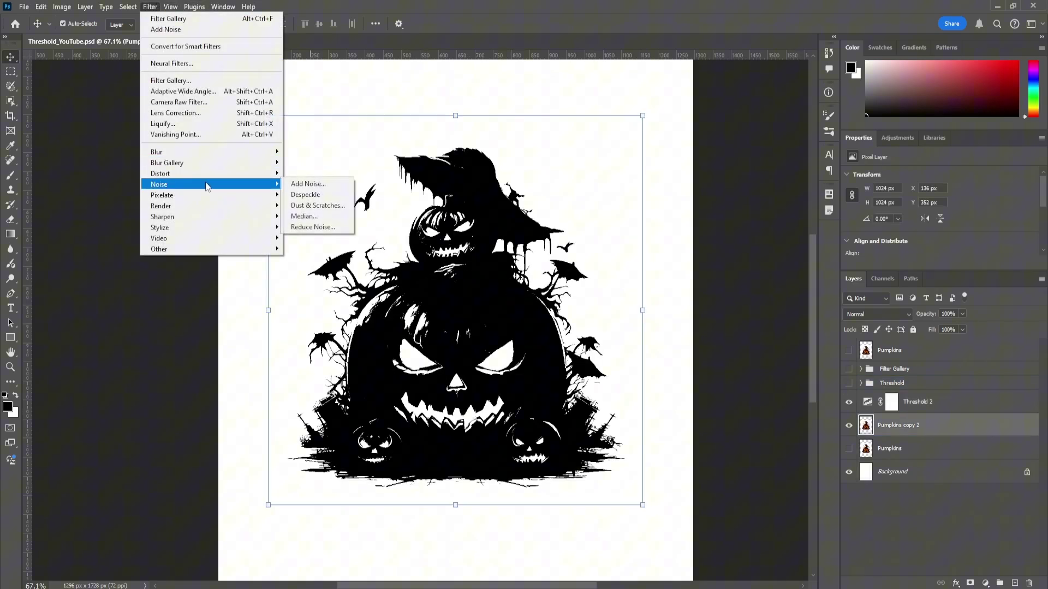
click(306, 185)
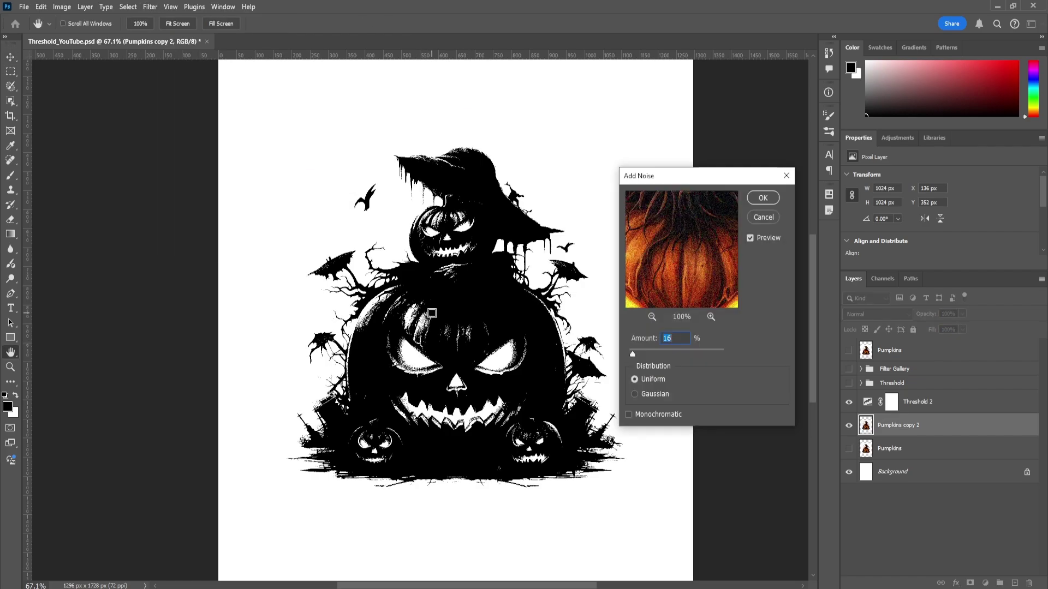
click(762, 198)
key(v)
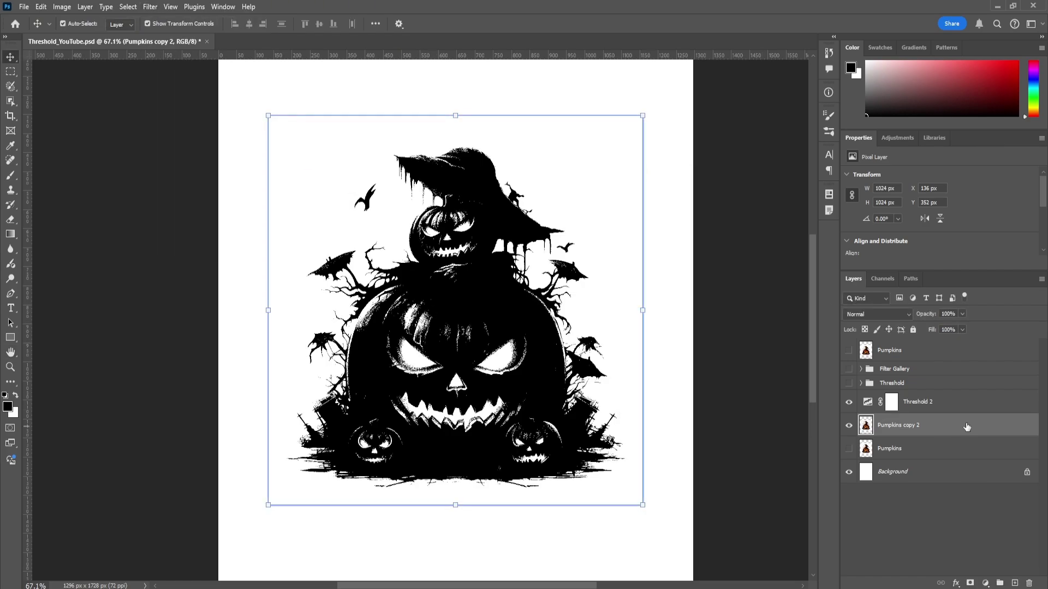
- Lower the Threshold 2 level from 128 to 86 to reveal pumpkin faces and texture
click(960, 393)
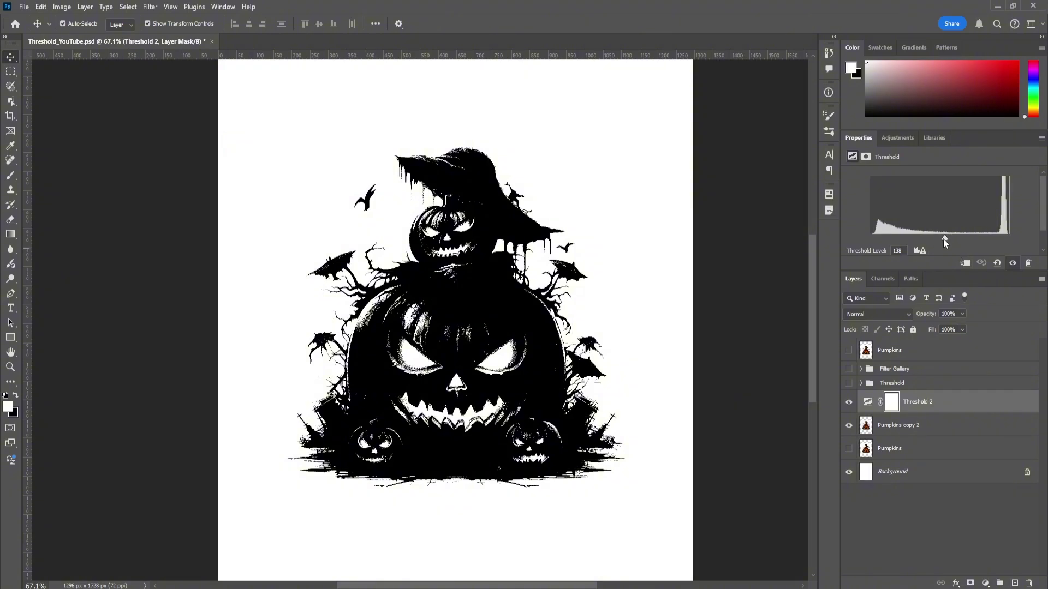
drag(944, 239, 917, 237)
click(525, 340)
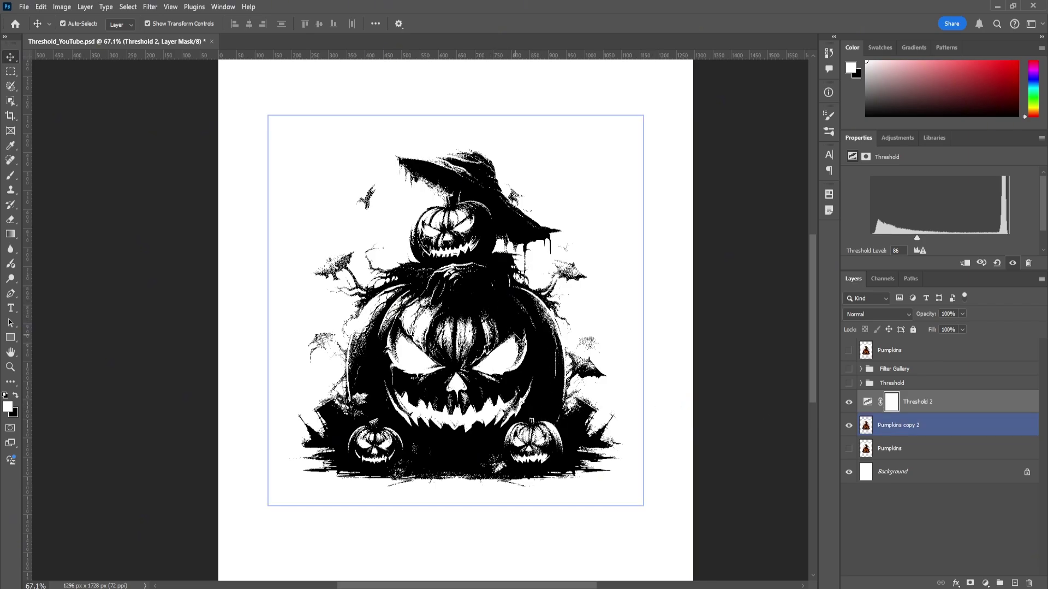
click(731, 441)
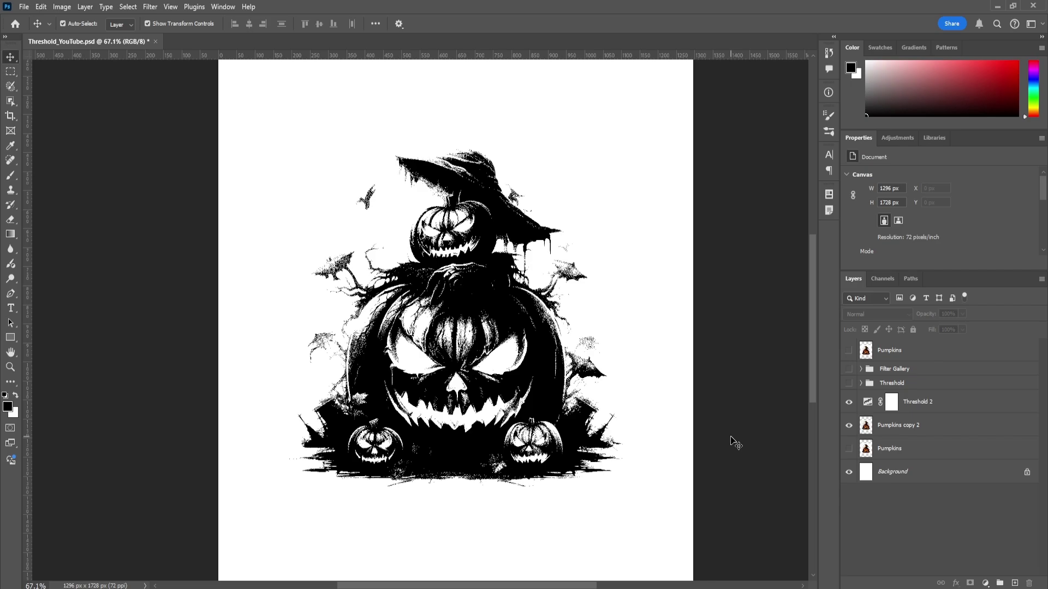
click(927, 403)
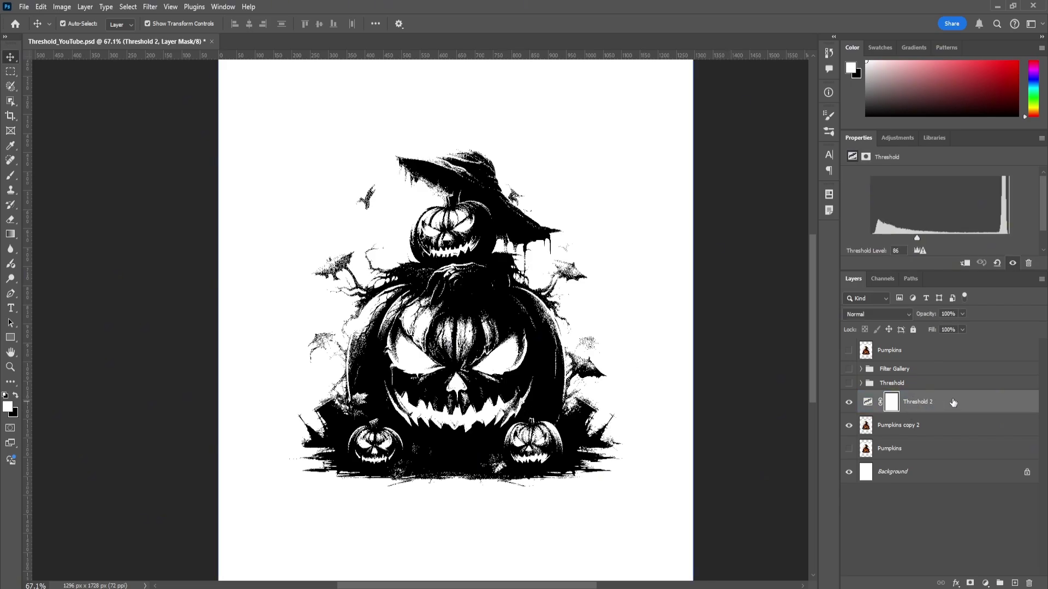
- Show the original Pumpkins layer again and undo an accidental move of the pumpkin copy
right_click(951, 401)
click(888, 430)
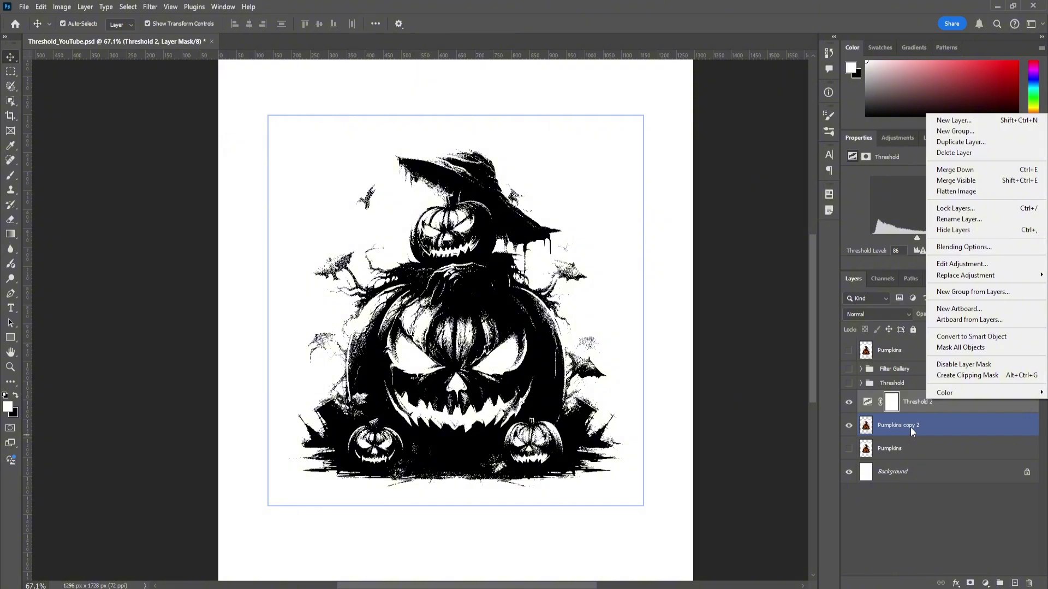
key(Escape)
click(850, 449)
click(922, 449)
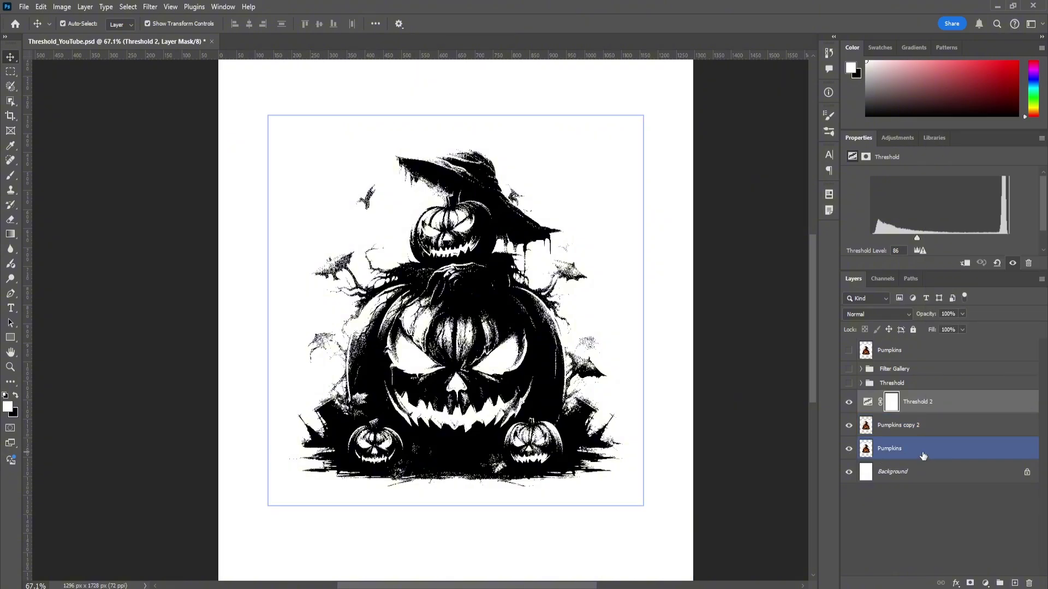
drag(532, 401, 715, 435)
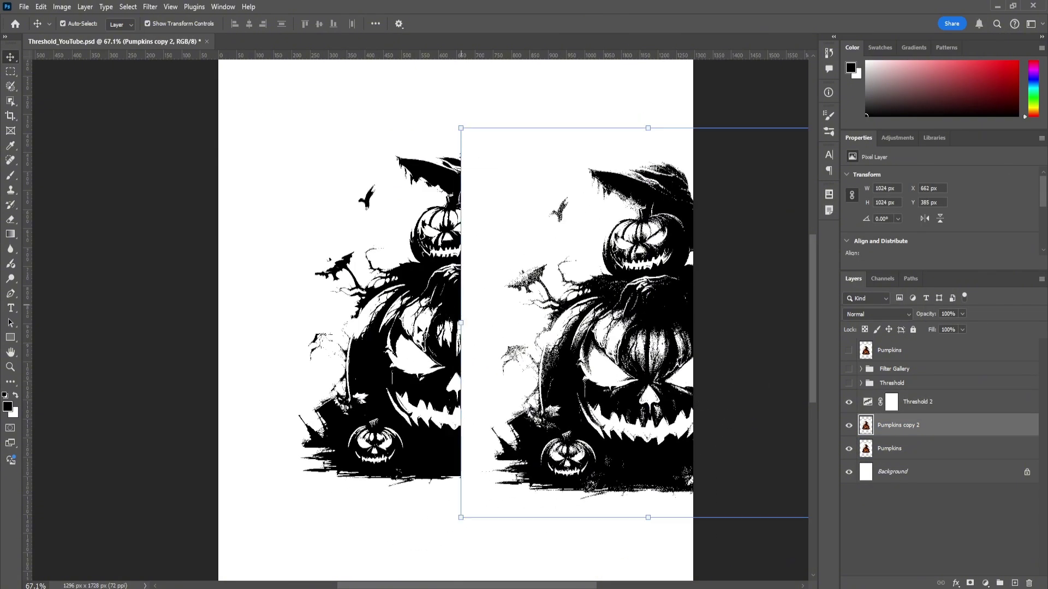
click(922, 449)
key(ctrl+z)
- Clip Threshold 2 to Pumpkins copy 2 and hide the original Pumpkins layer
click(926, 406)
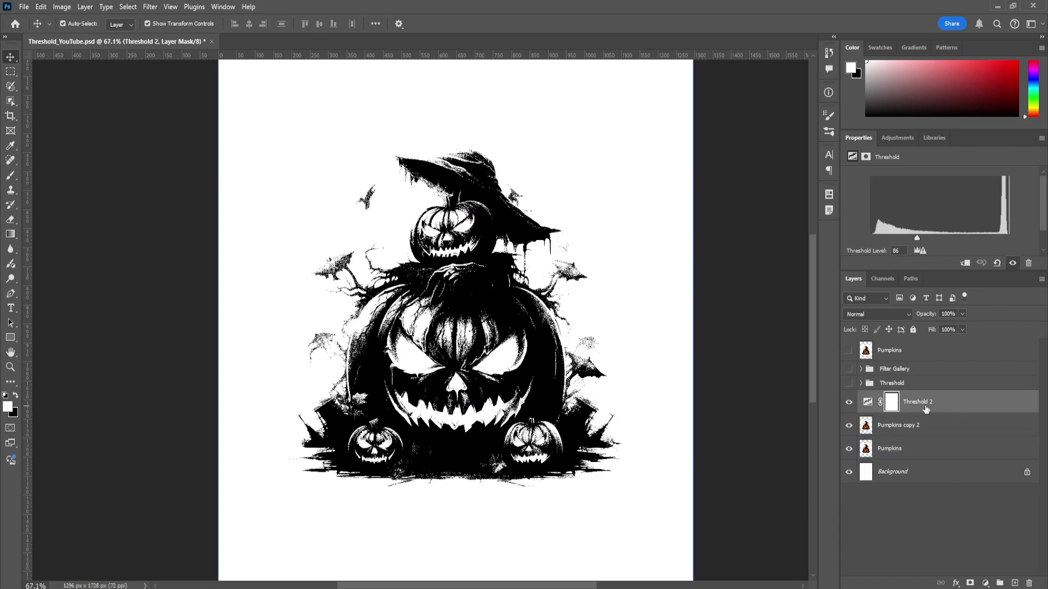
right_click(945, 407)
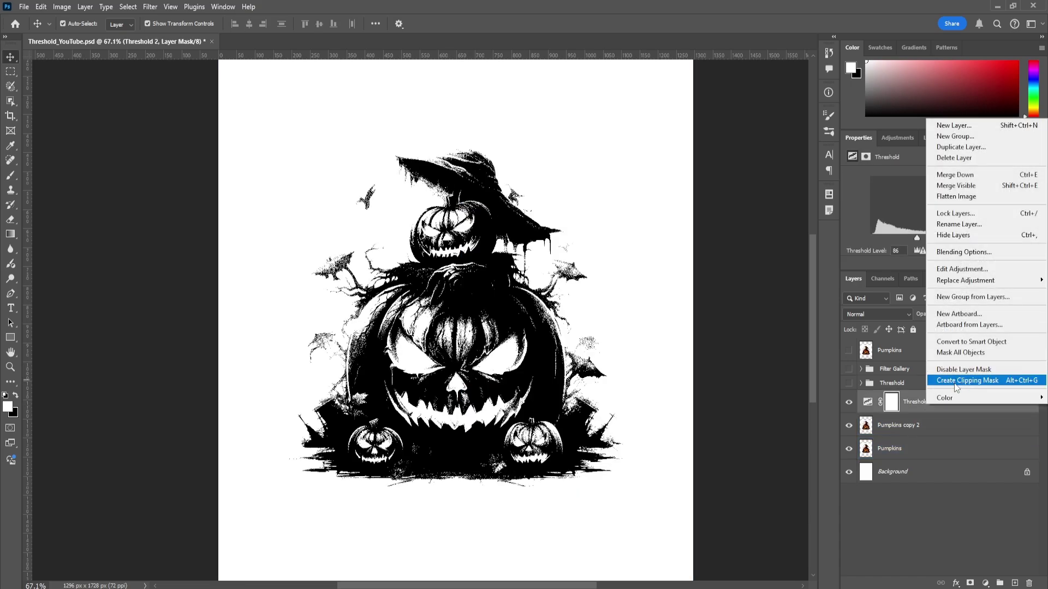
click(957, 381)
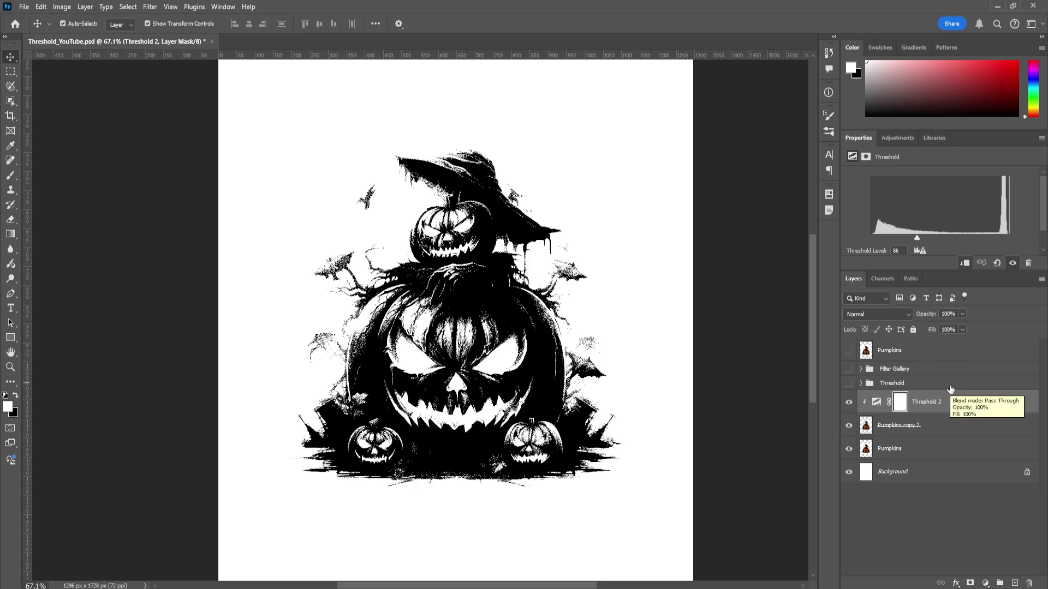
click(901, 403)
click(849, 449)
key(b)
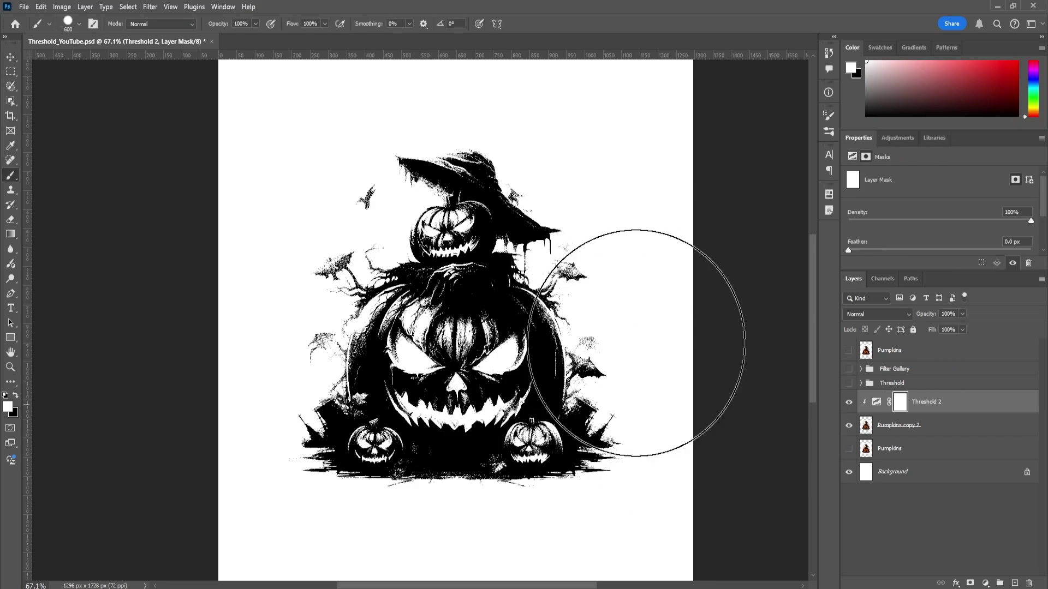
- Add a Solid Color fill layer in orange #ff8400
click(11, 57)
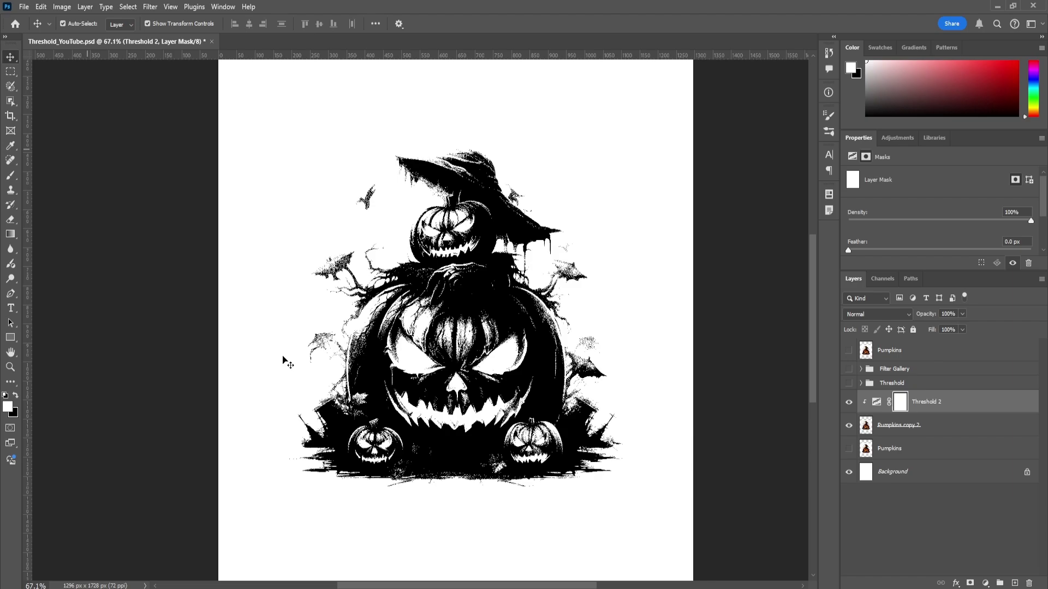
click(985, 583)
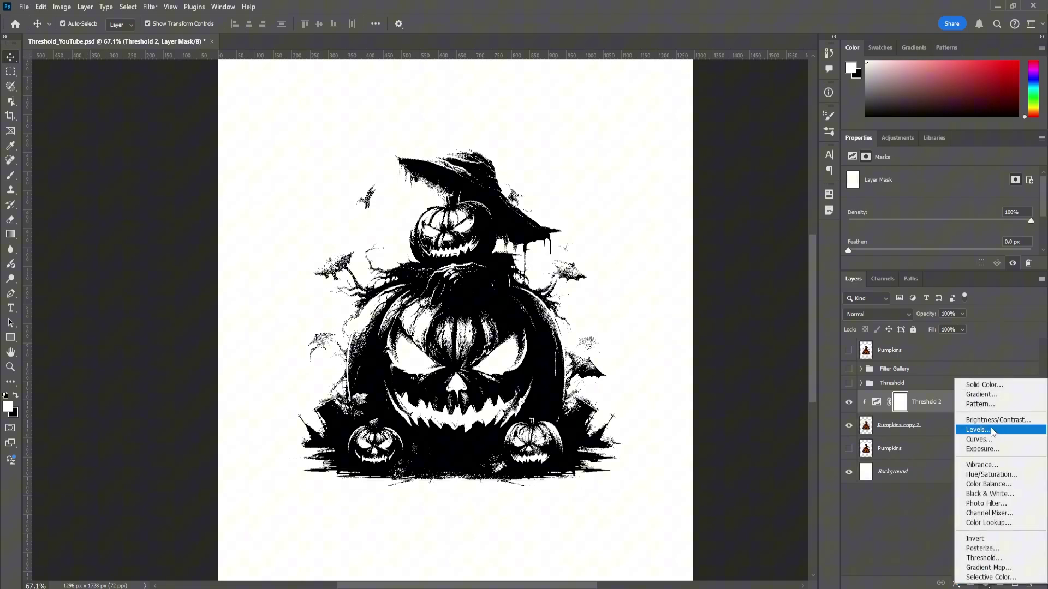
click(989, 388)
drag(910, 447, 910, 437)
drag(893, 389, 934, 301)
drag(918, 443, 916, 448)
click(1019, 307)
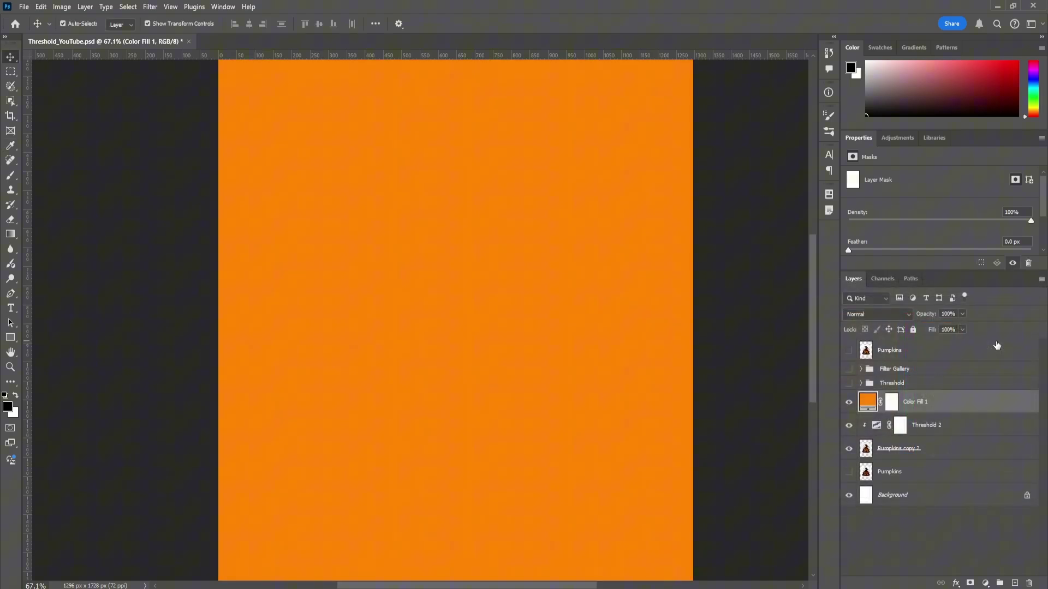
- Clip the orange Color Fill 1 to Threshold 2 and set its blend mode to Multiply
right_click(965, 402)
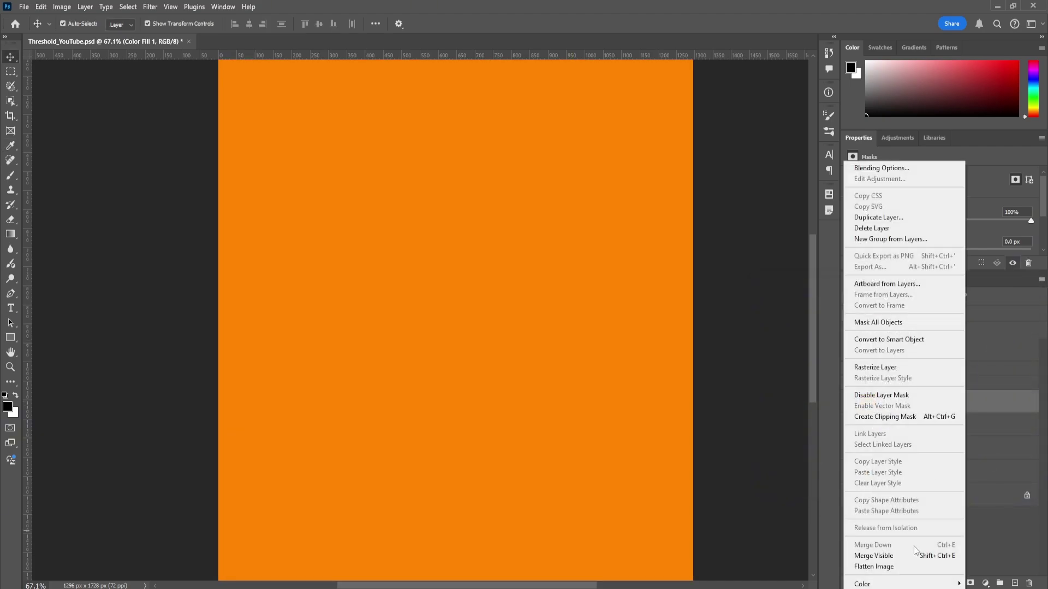
click(902, 417)
click(895, 314)
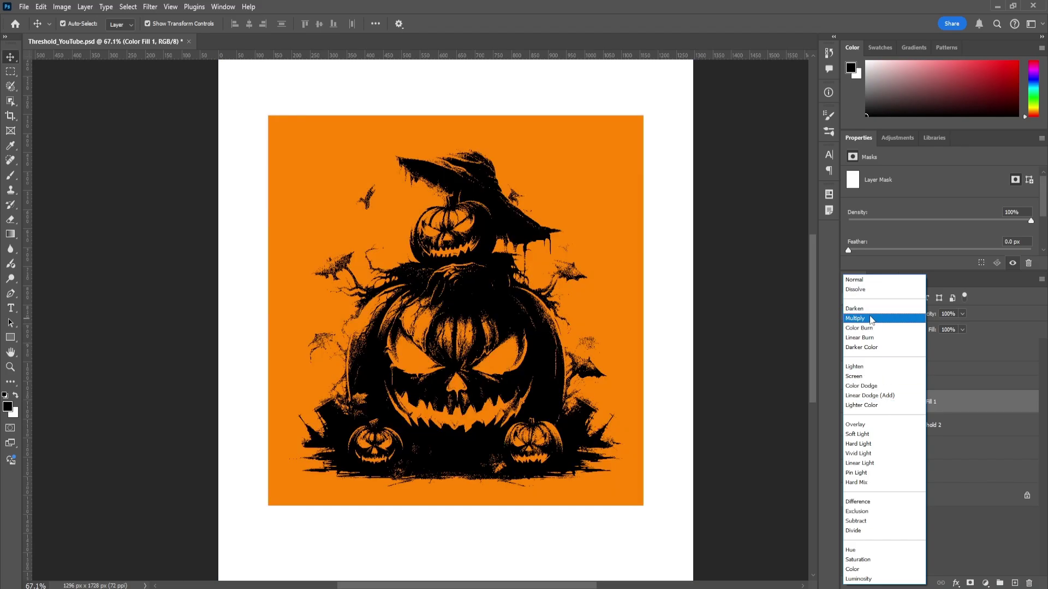
click(876, 319)
click(902, 414)
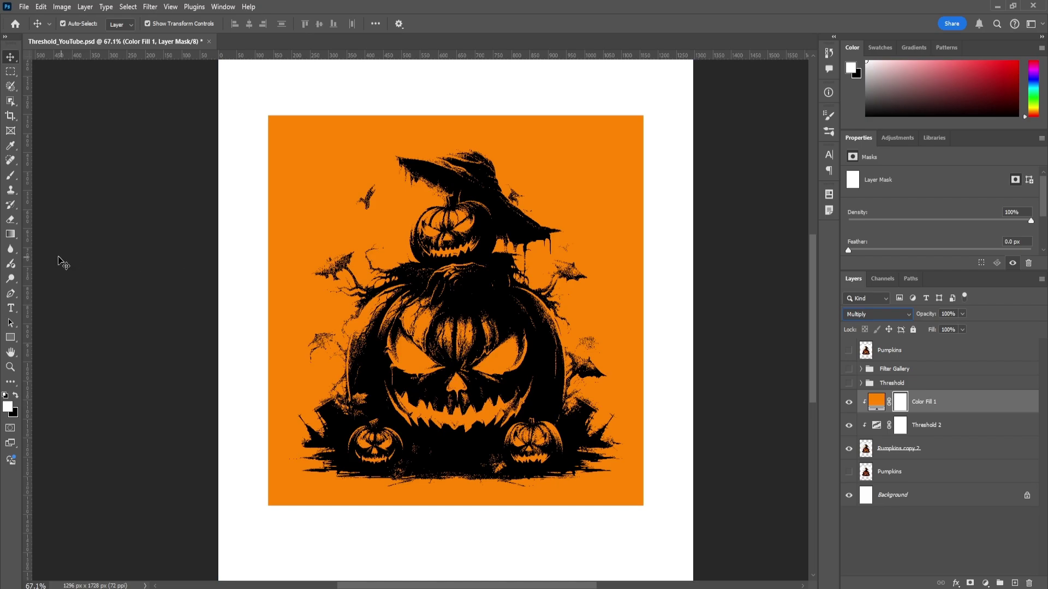
click(10, 176)
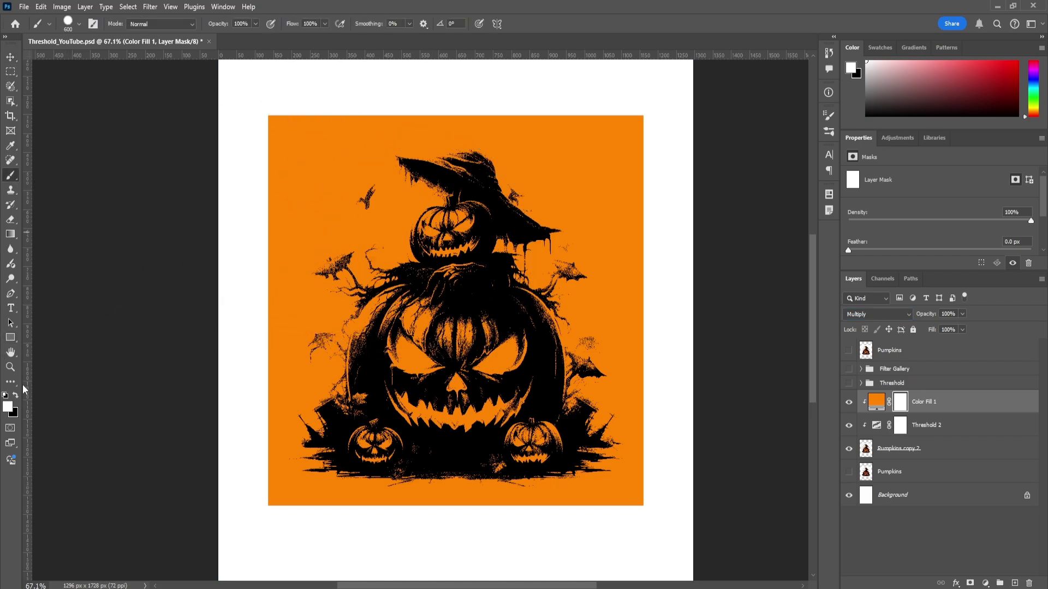
- Invert the Color Fill 1 mask to black with Ctrl+I, hiding all the orange
key(x)
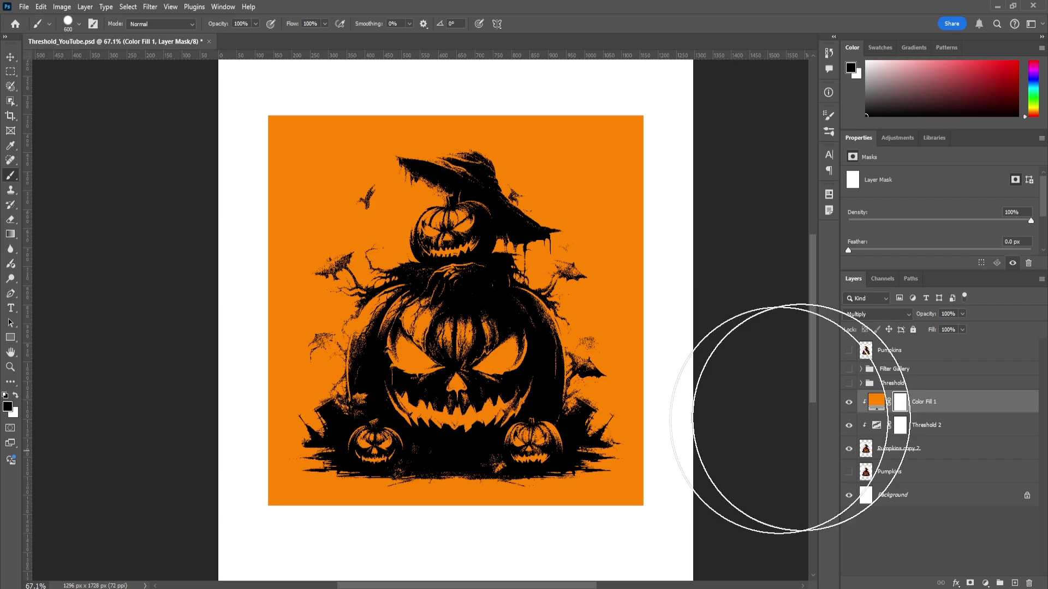
mouse_move(269, 192)
mouse_down()
mouse_move(424, 208)
mouse_move(582, 199)
mouse_move(595, 219)
mouse_move(410, 282)
mouse_move(358, 346)
mouse_move(562, 366)
mouse_move(431, 446)
mouse_move(360, 442)
mouse_up()
key(ctrl+z)
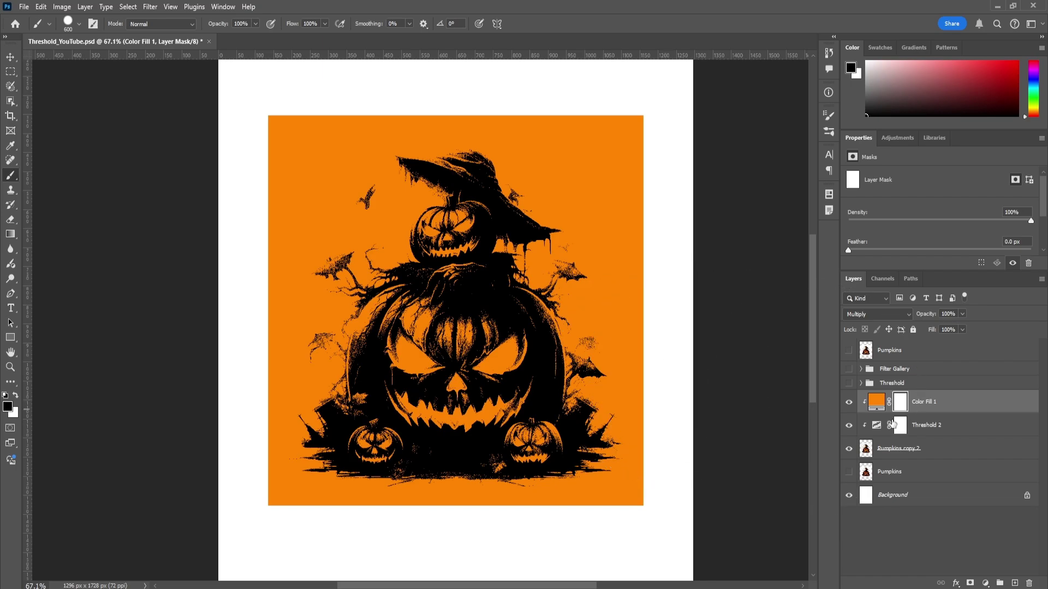
key(ctrl+i)
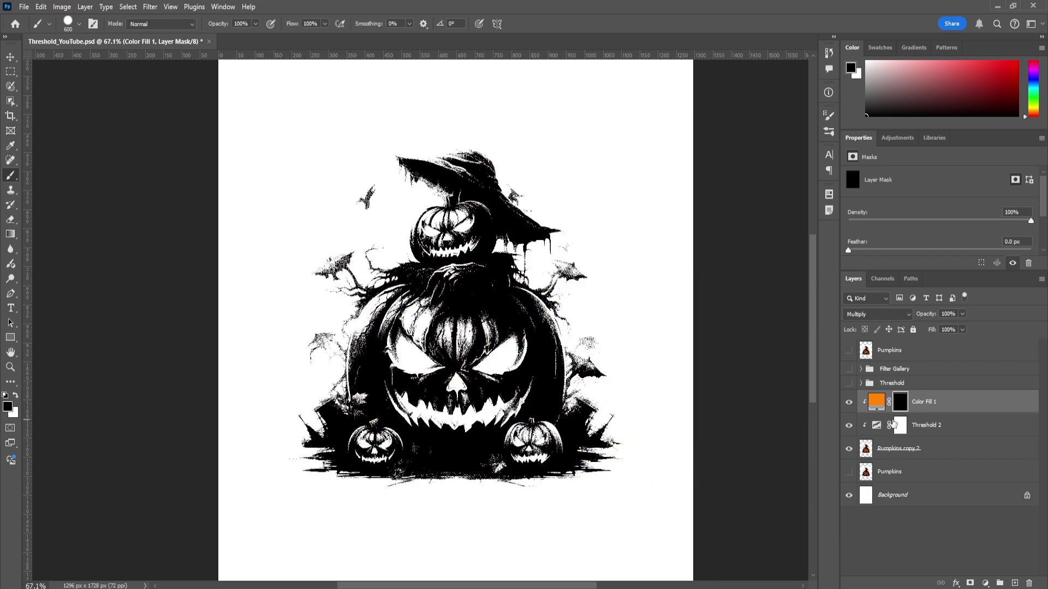
- Paint white with a 60 px brush to reveal orange on the big pumpkin's upper head
click(16, 395)
scroll(360, 361, up, 5)
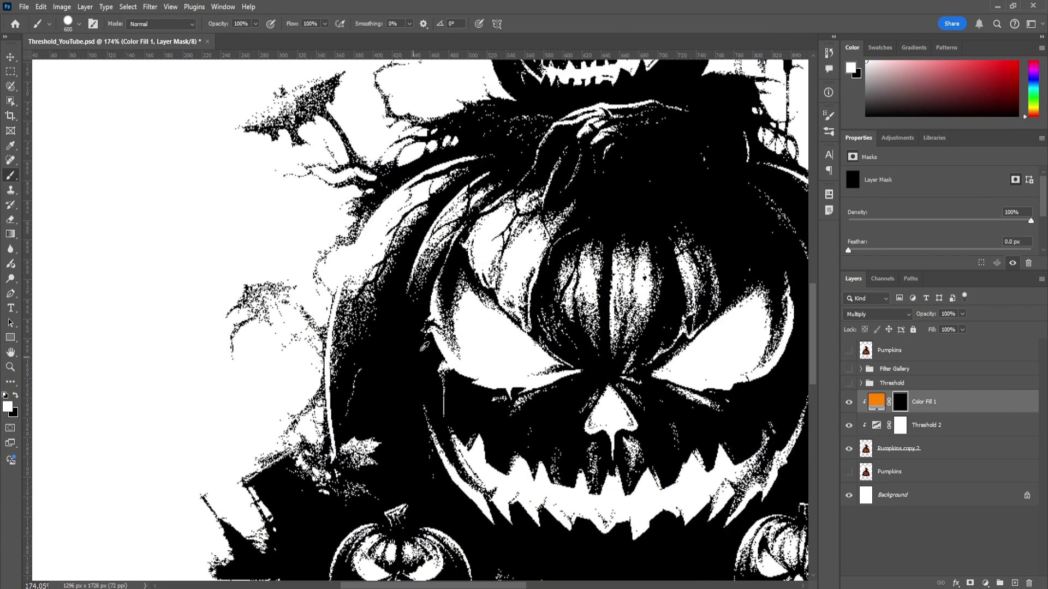
key(bracketleft)
key(bracketleft)
key(bracketleft)
key(bracketleft)
key(bracketleft)
key(bracketleft)
key(bracketleft)
key(bracketleft)
key(bracketleft)
key(bracketleft)
key(bracketleft)
key(bracketleft)
key(bracketleft)
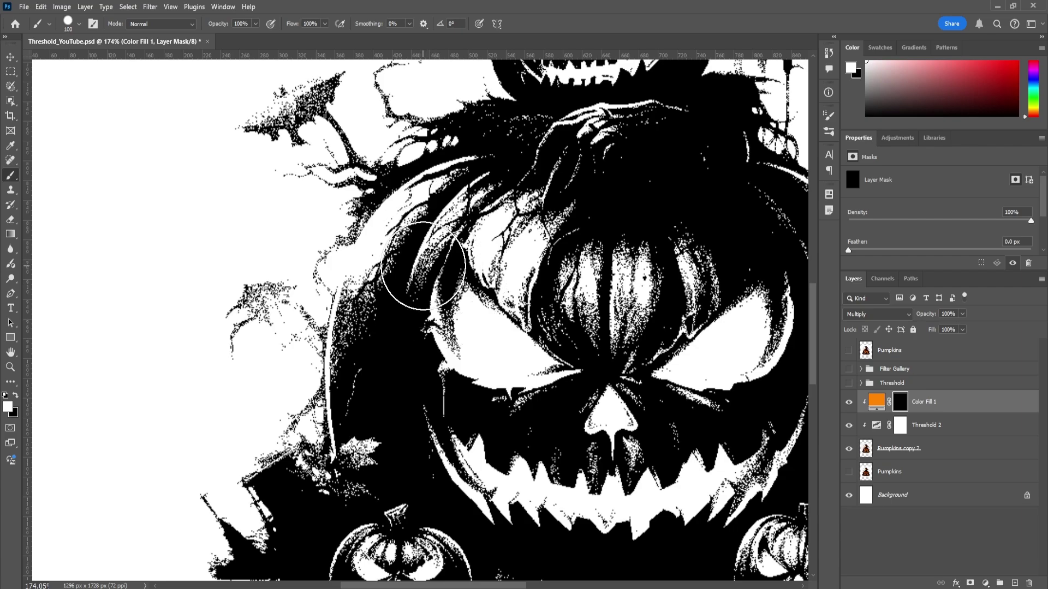
mouse_move(420, 262)
mouse_down()
mouse_move(399, 242)
mouse_move(405, 293)
mouse_move(424, 233)
mouse_move(529, 282)
mouse_move(503, 261)
mouse_move(546, 300)
mouse_move(607, 331)
mouse_move(479, 187)
mouse_move(435, 203)
mouse_move(405, 251)
mouse_up()
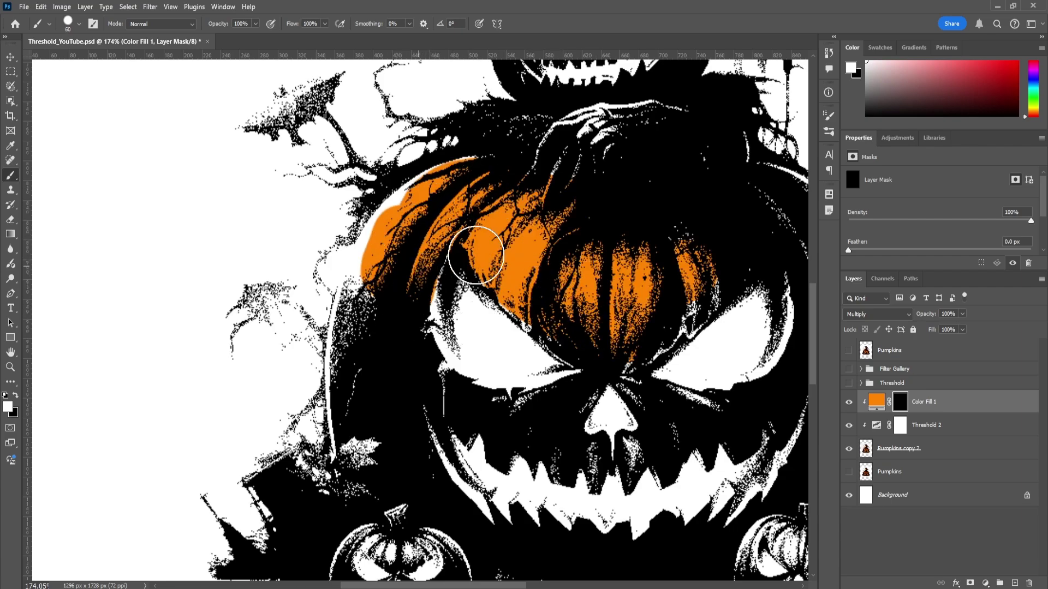
scroll(411, 333, down, 4)
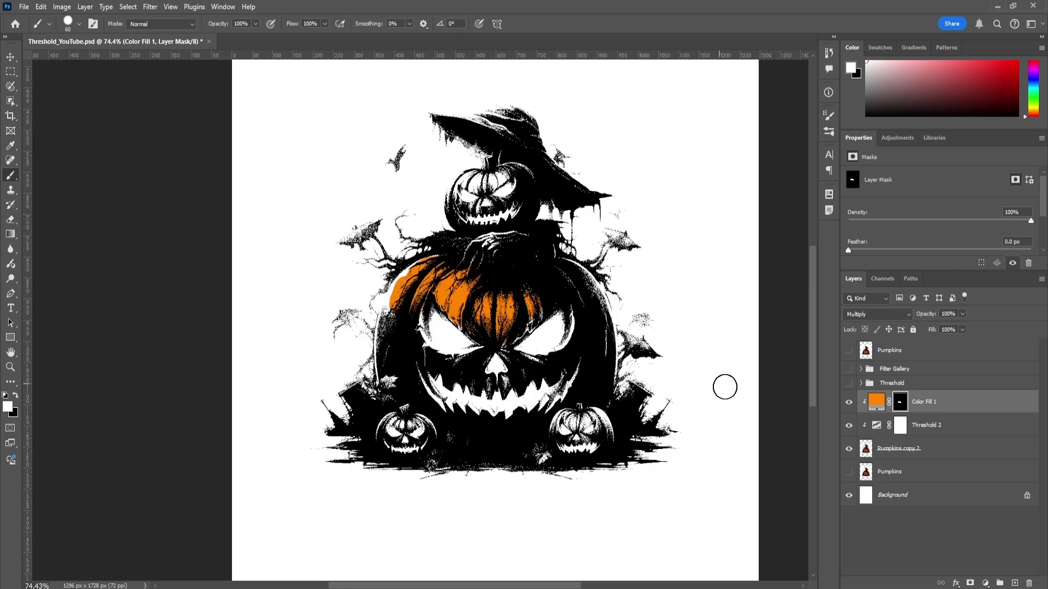
click(986, 583)
- Add a second Solid Color fill layer in gold #ffc000
click(981, 383)
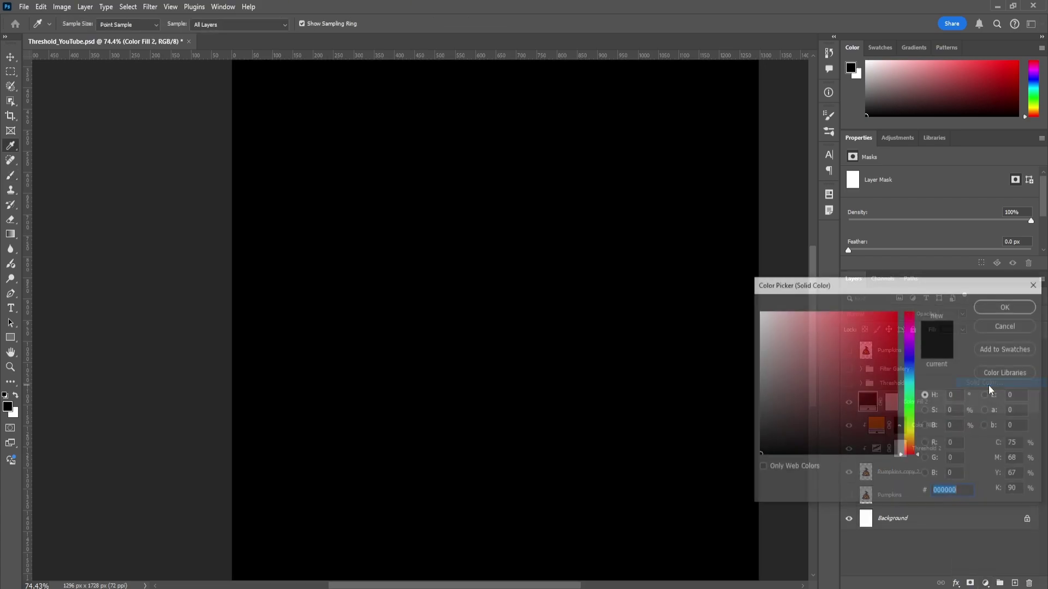
drag(915, 443, 915, 433)
drag(895, 337, 896, 313)
drag(915, 433, 915, 438)
click(1008, 312)
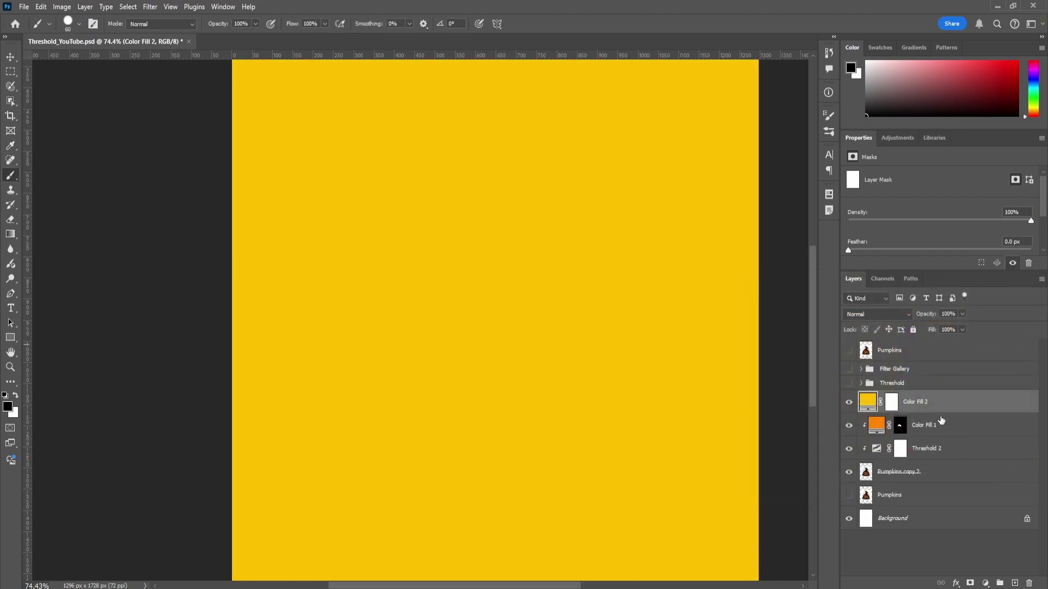
- Clip the gold Color Fill 2 above the orange fill and set its blend mode to Darker Color
right_click(942, 402)
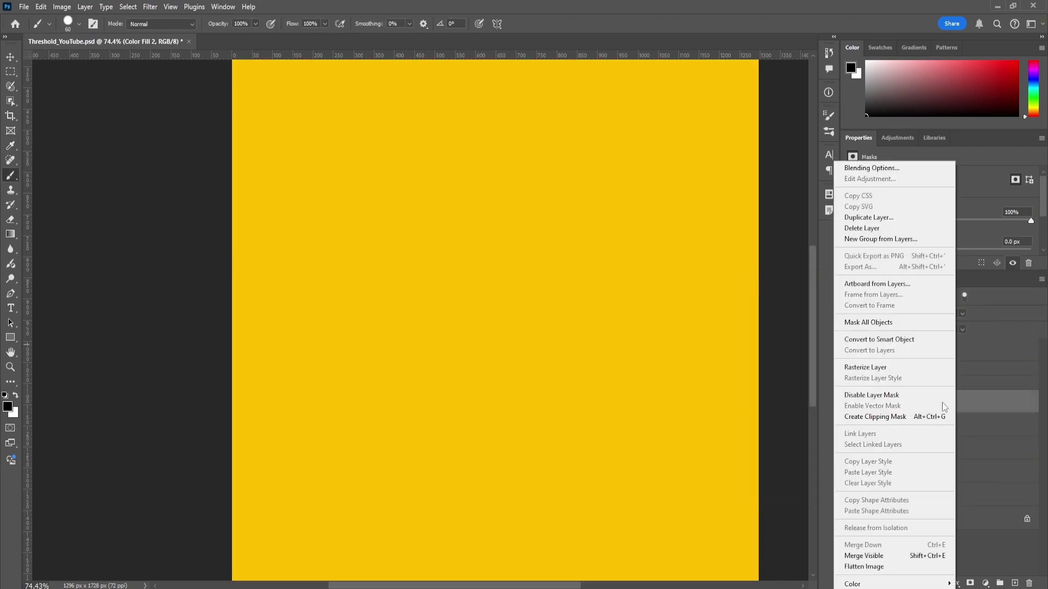
click(887, 417)
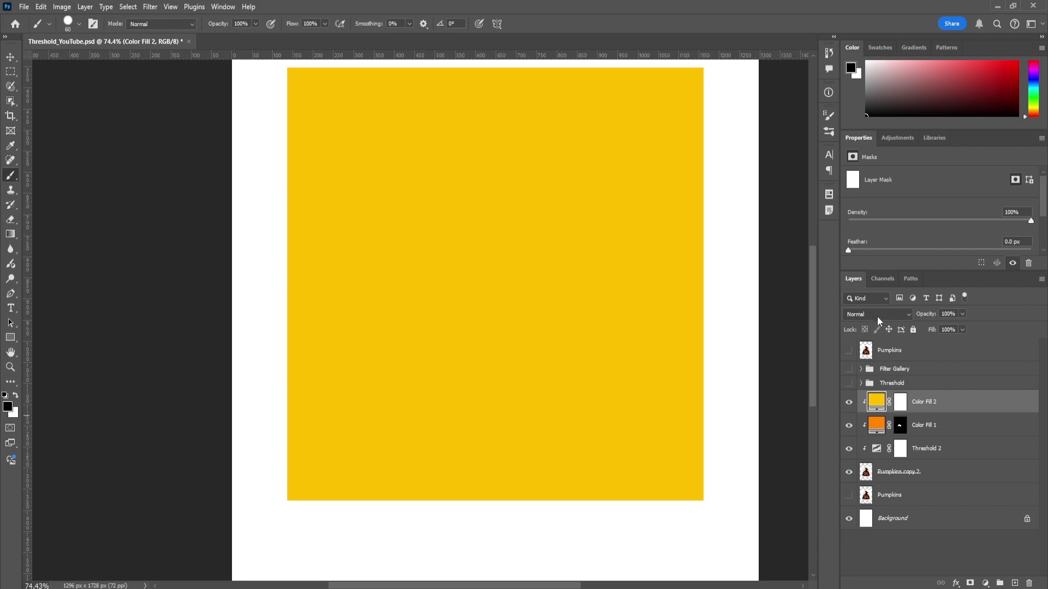
click(878, 317)
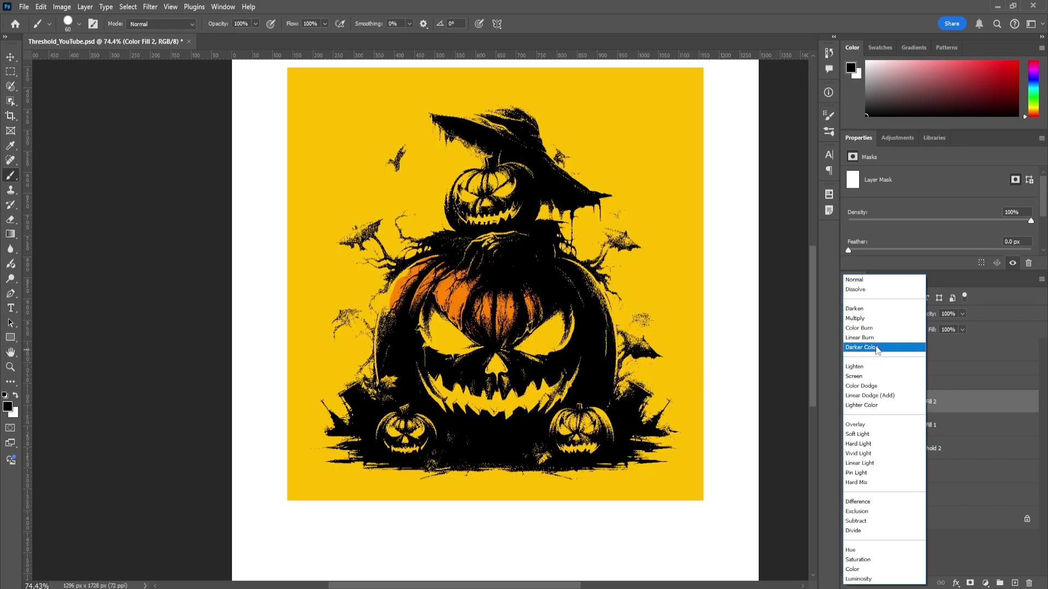
click(877, 348)
- Invert Color Fill 2's mask to black and paint gold back into the big pumpkin's right eye and rim
click(899, 404)
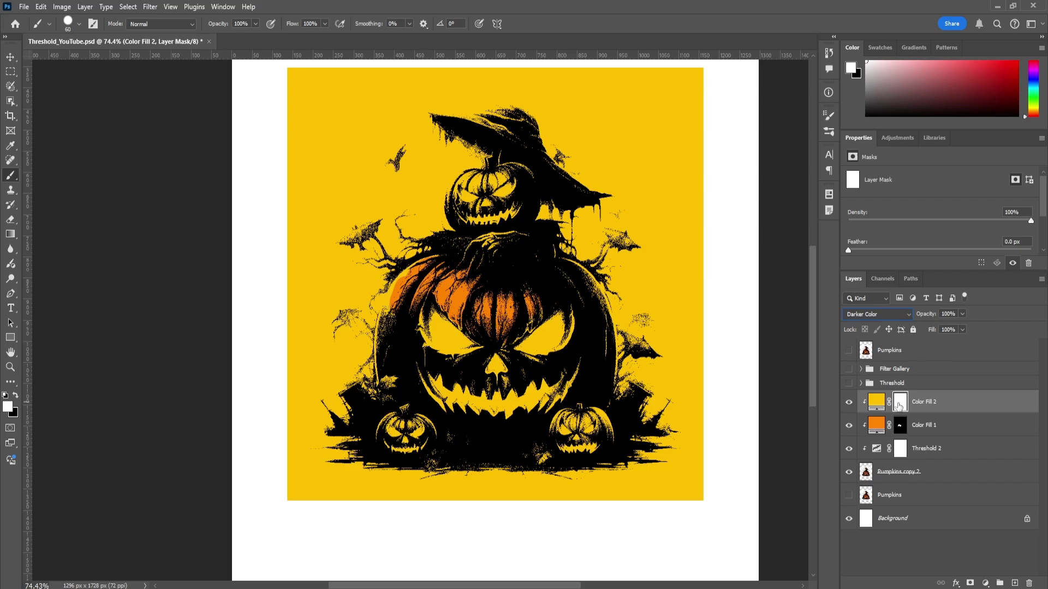
key(ctrl+i)
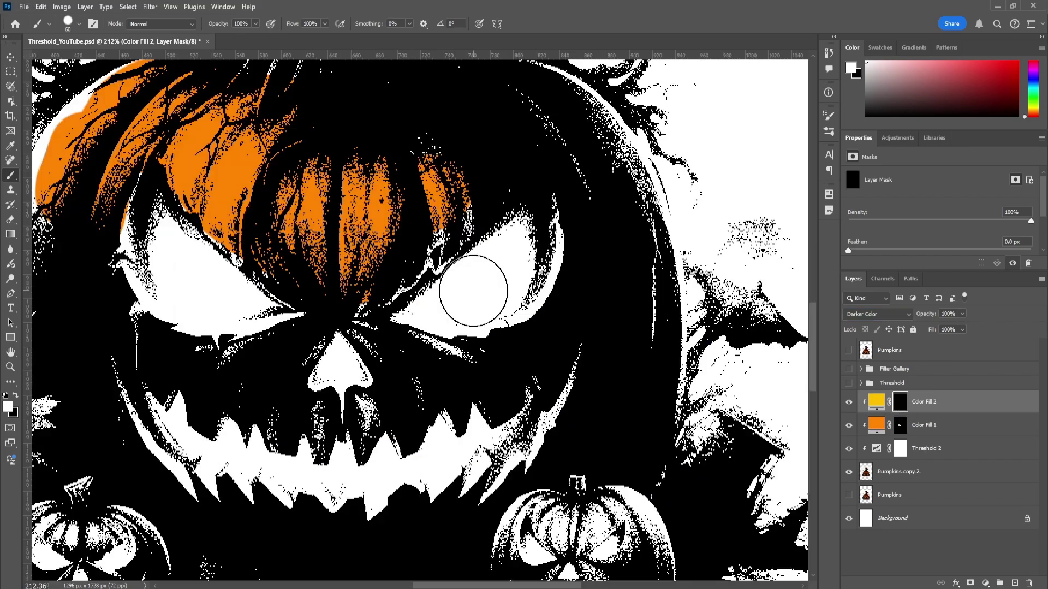
scroll(573, 323, up, 5)
drag(496, 241, 523, 281)
scroll(523, 280, down, 3)
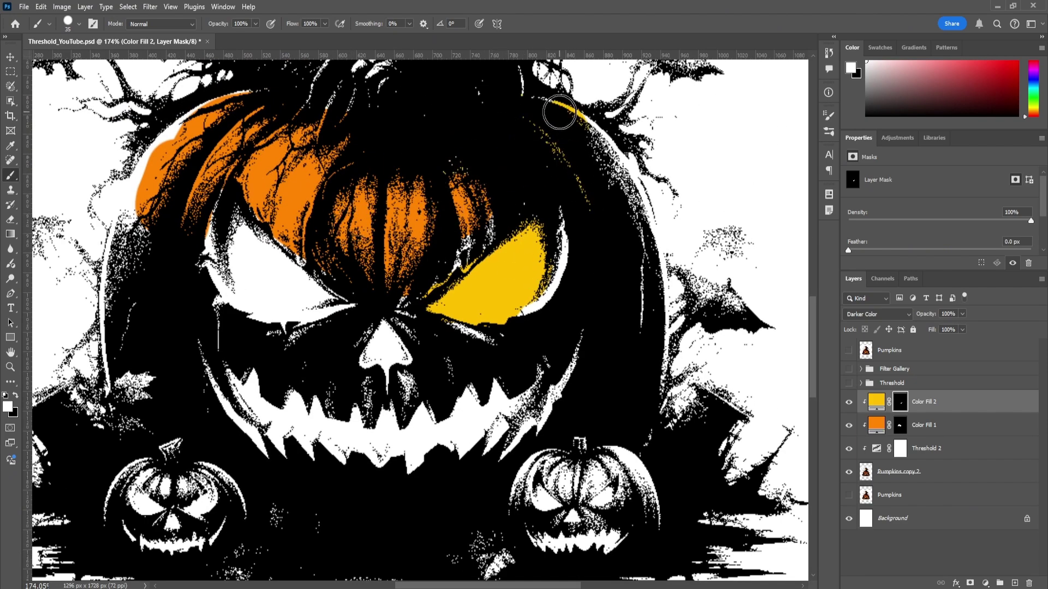
drag(562, 105, 642, 257)
drag(590, 279, 571, 310)
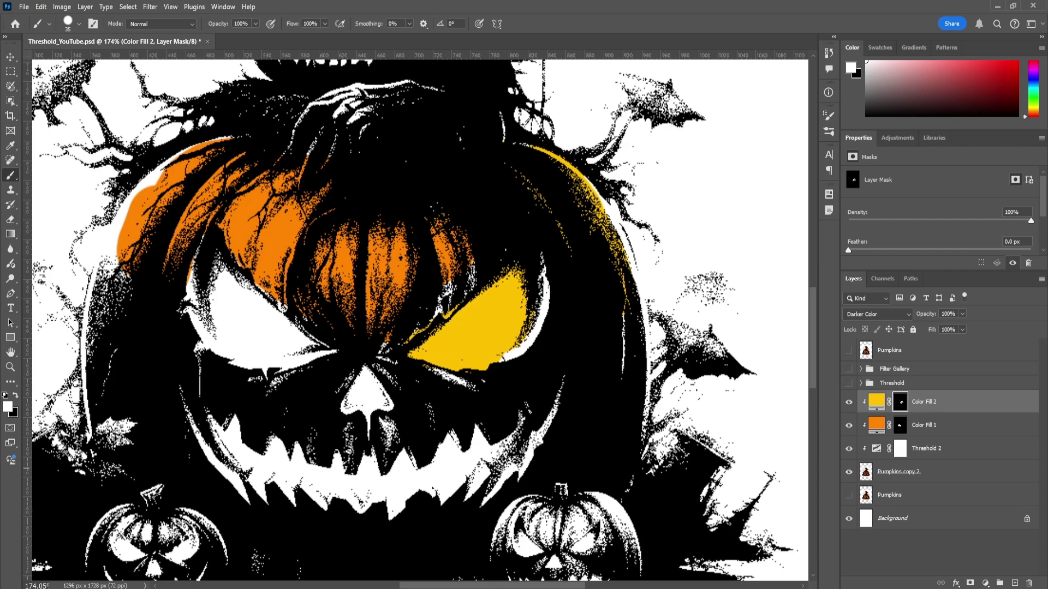
click(16, 395)
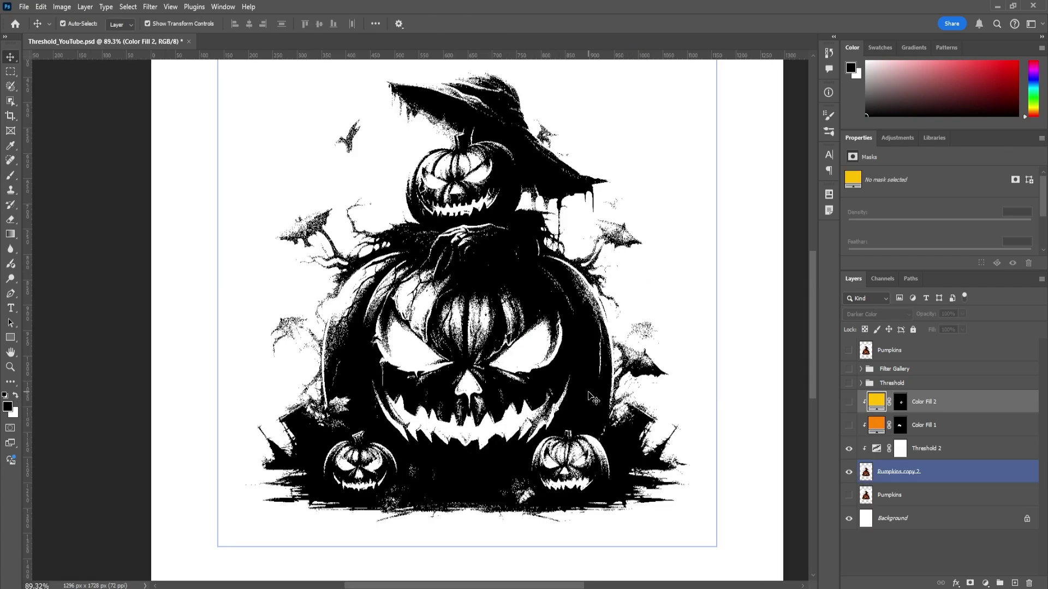
- Add a Gradient Map adjustment using a gradient from the DUO TONE preset folder
click(921, 563)
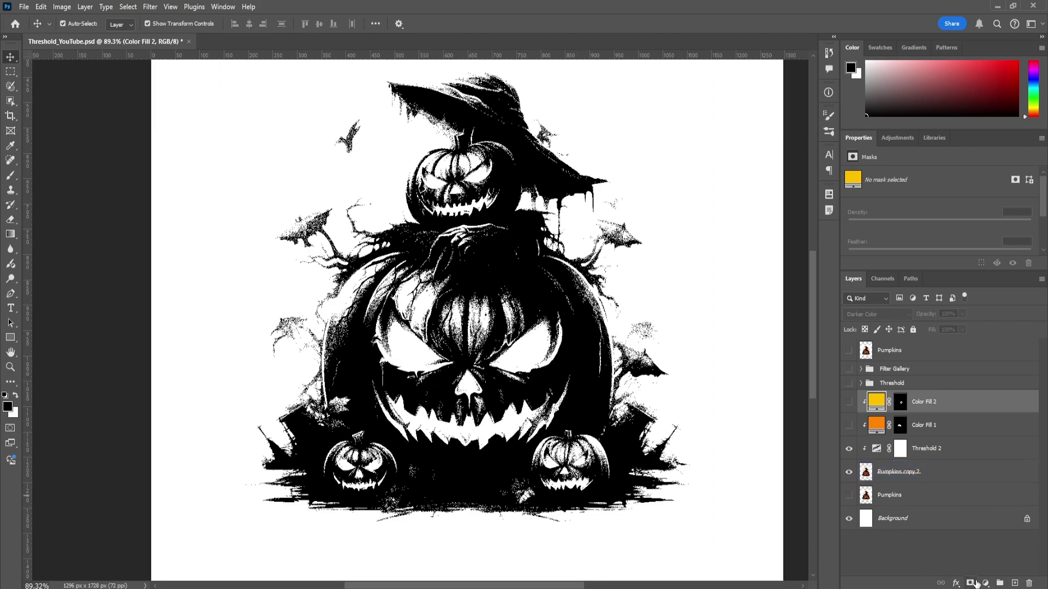
click(985, 583)
click(988, 562)
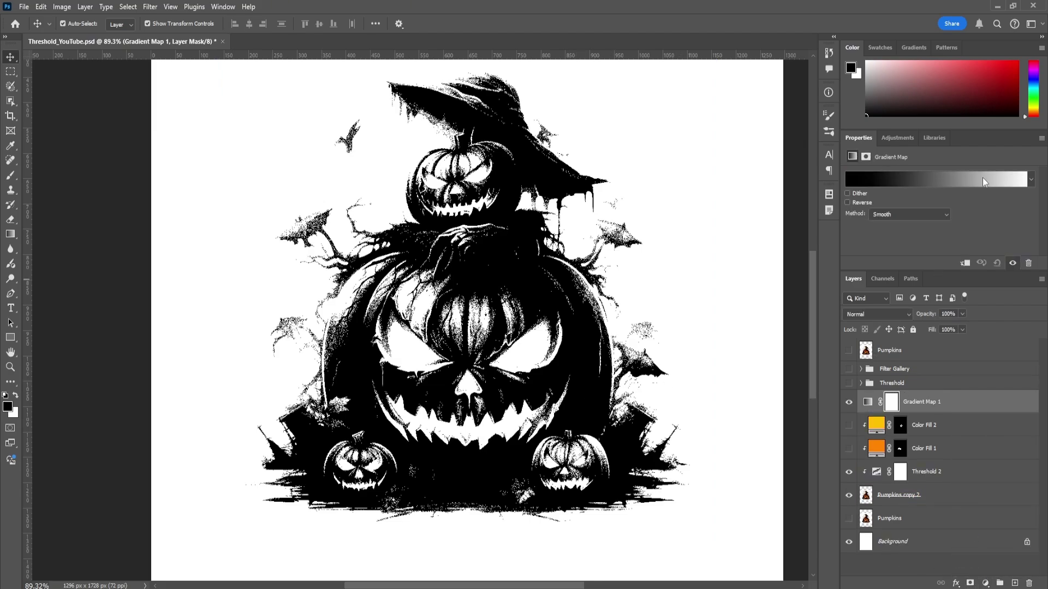
click(1033, 181)
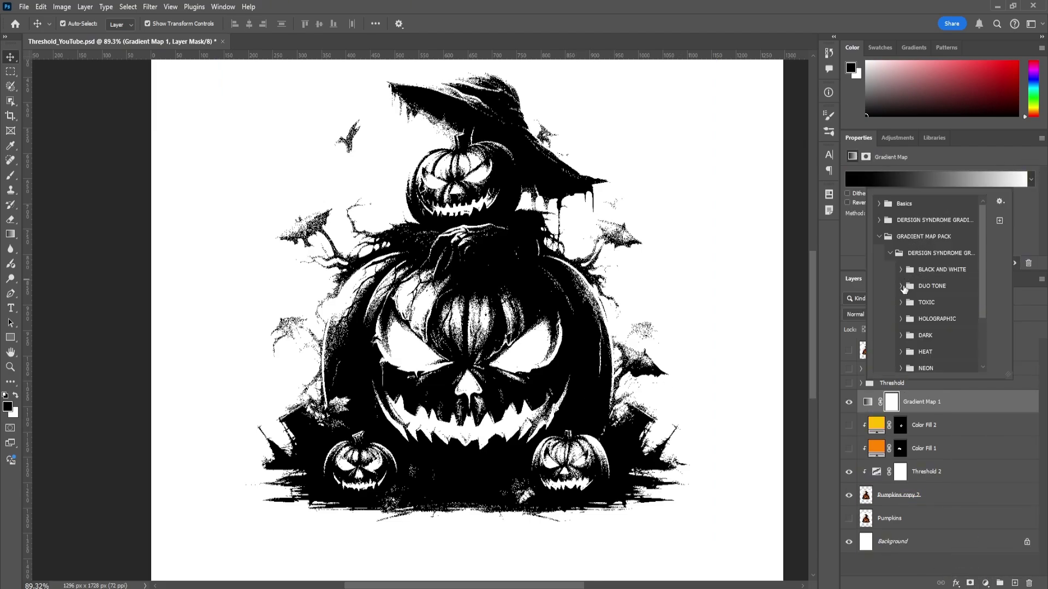
click(900, 286)
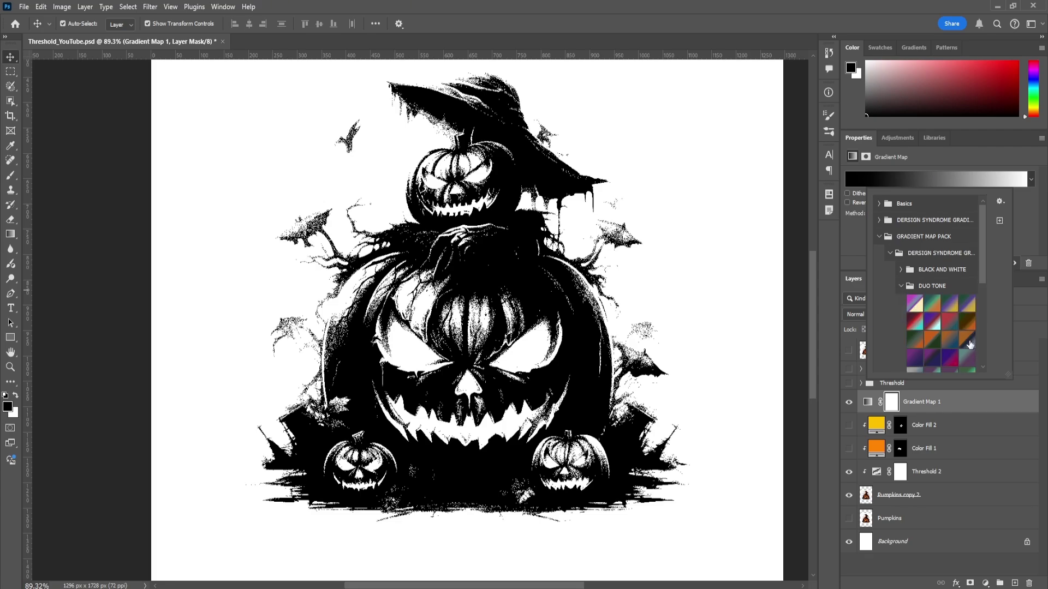
click(932, 340)
click(988, 499)
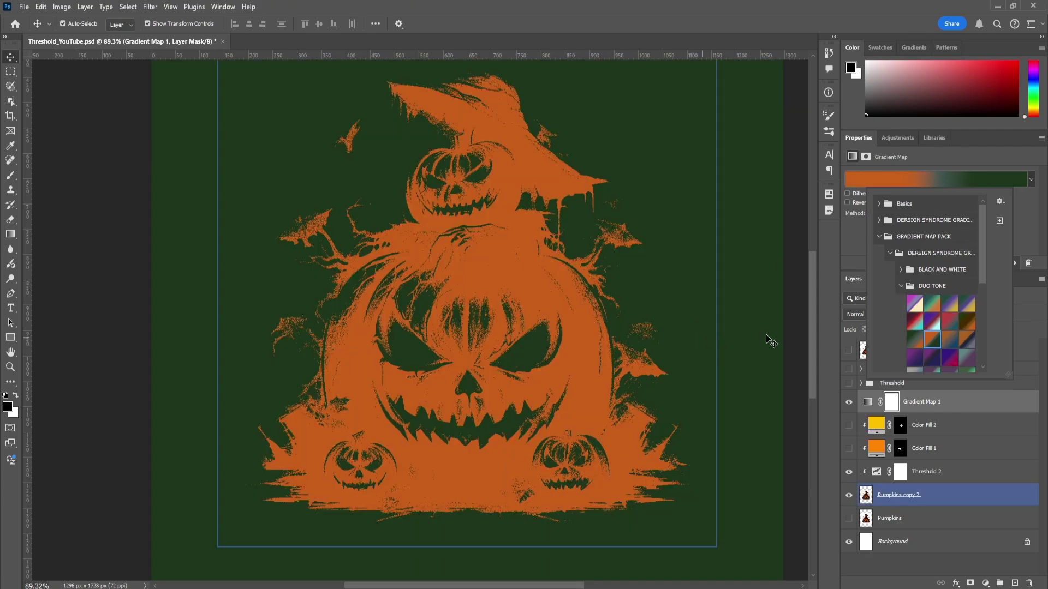
click(867, 402)
- Set Gradient Map 1's blend mode to Screen after previewing other modes
click(881, 313)
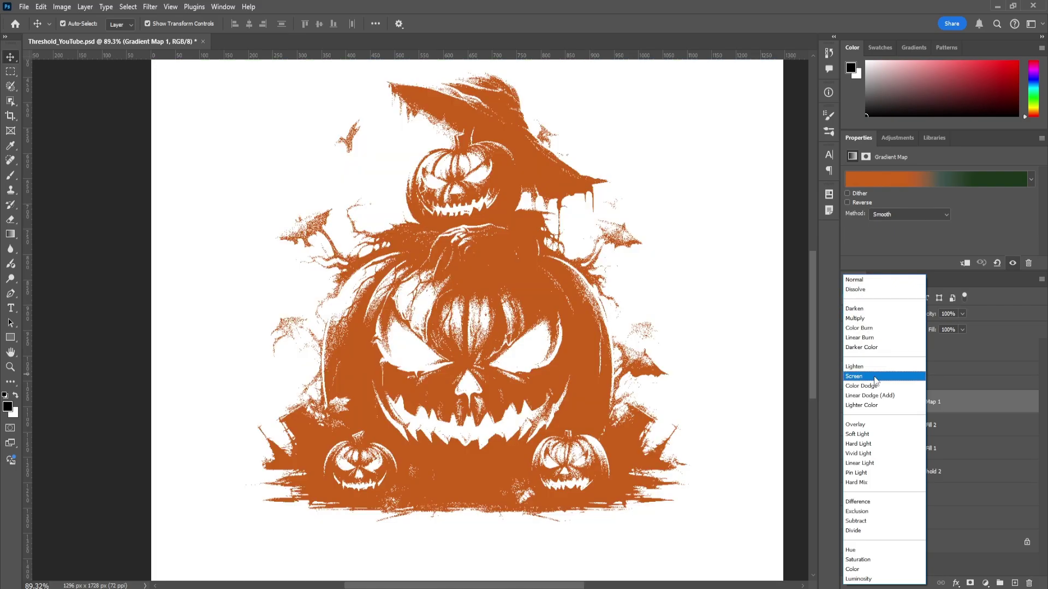
click(875, 376)
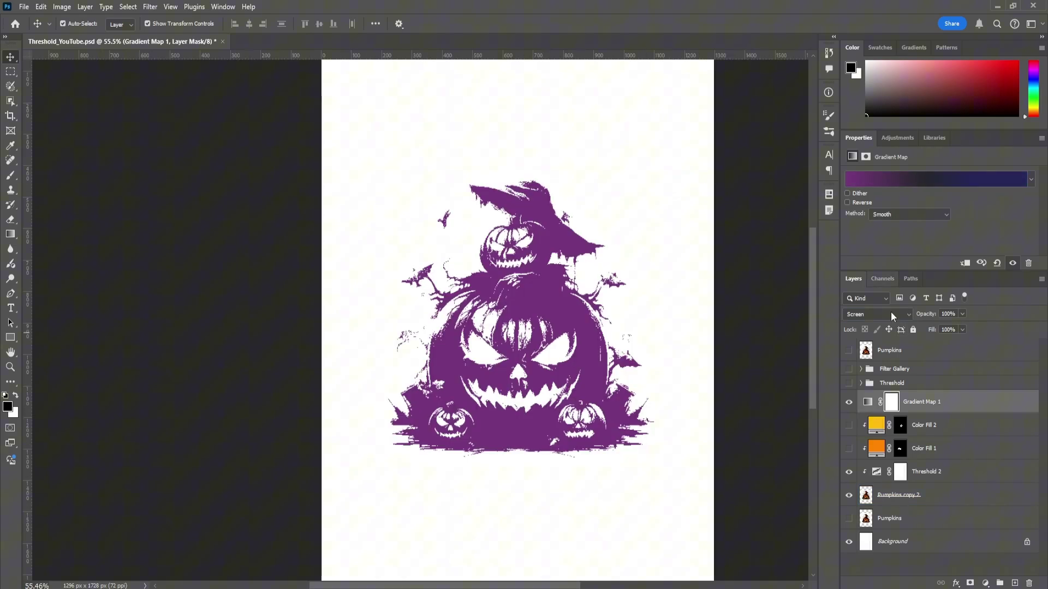
click(891, 313)
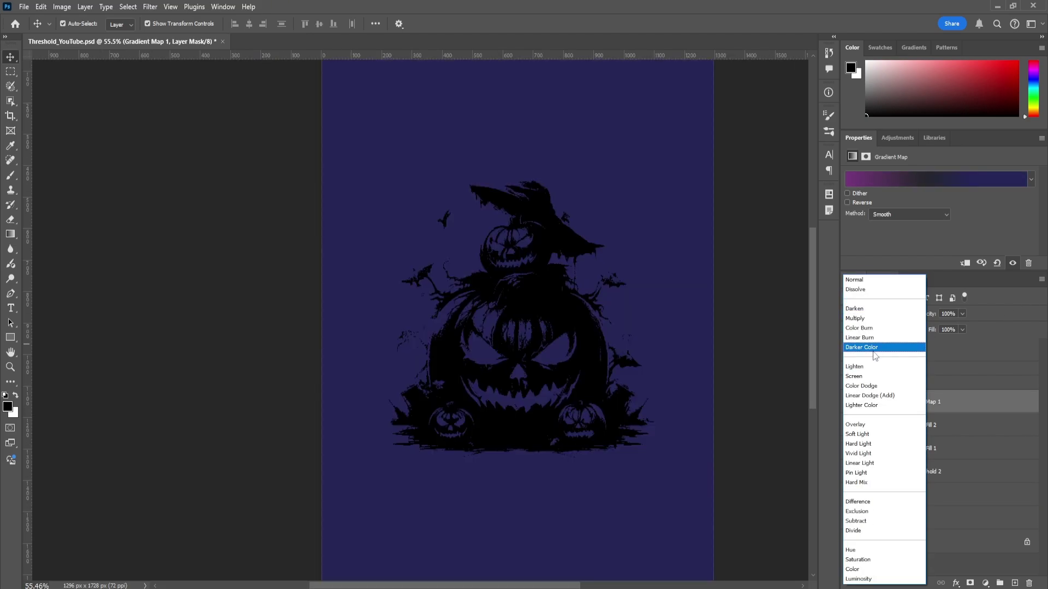
click(1000, 243)
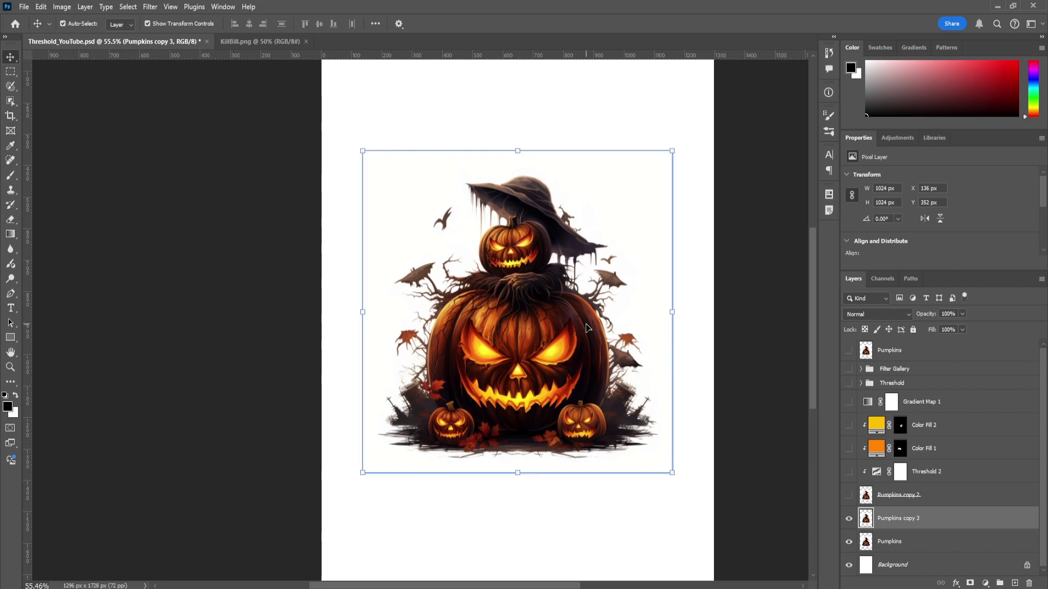
- View the KillBill.png poster for reference, then return to Threshold_YouTube.psd showing Pumpkins copy 3
click(253, 42)
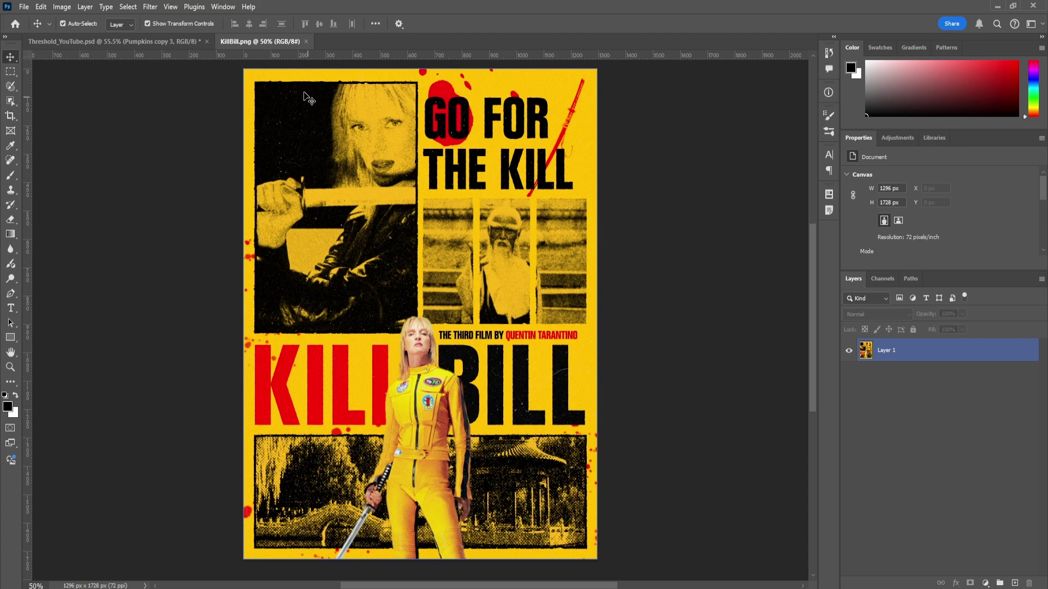
click(195, 63)
click(144, 46)
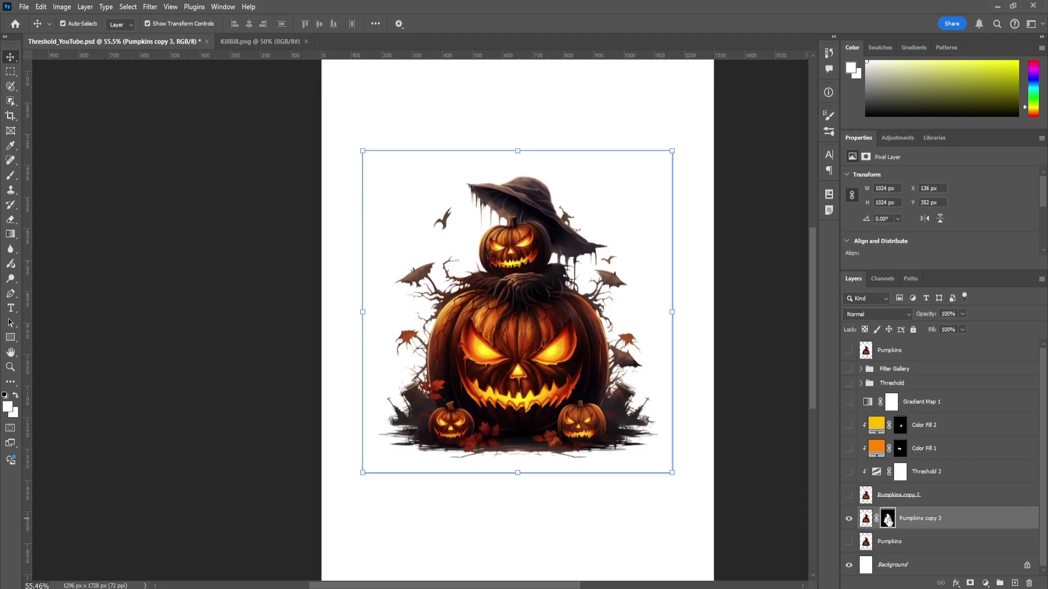
- Target Pumpkins copy 3's pixels, reset default colours, and set the foreground colour to red
click(887, 519)
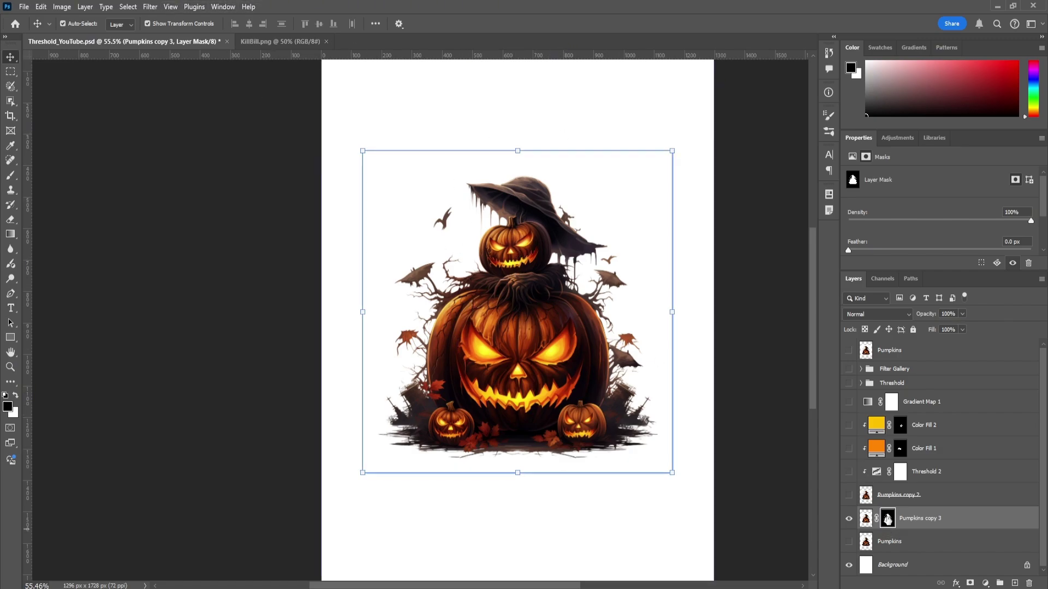
key(ctrl+2)
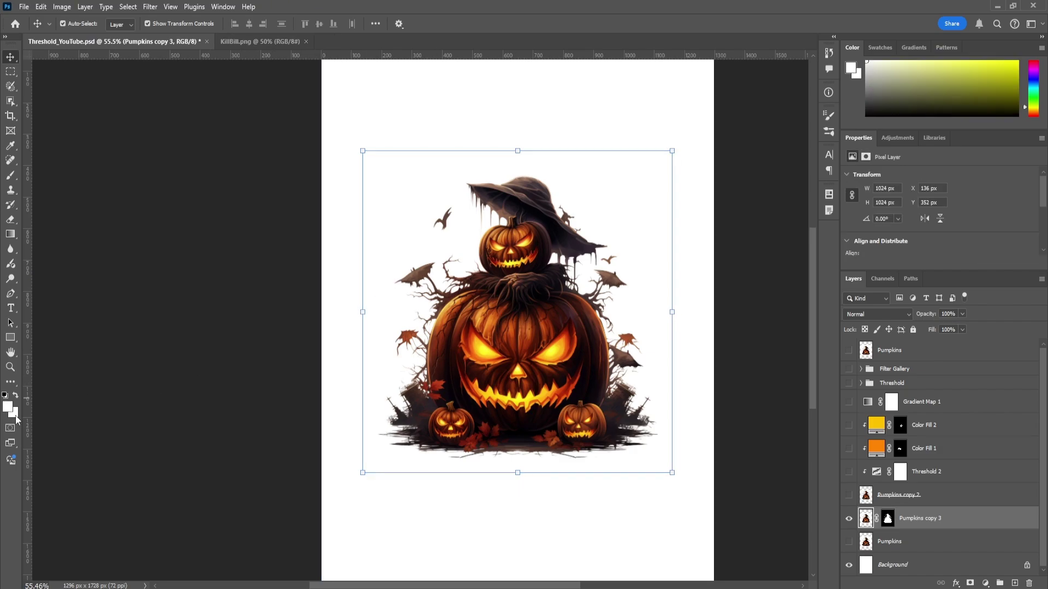
click(5, 395)
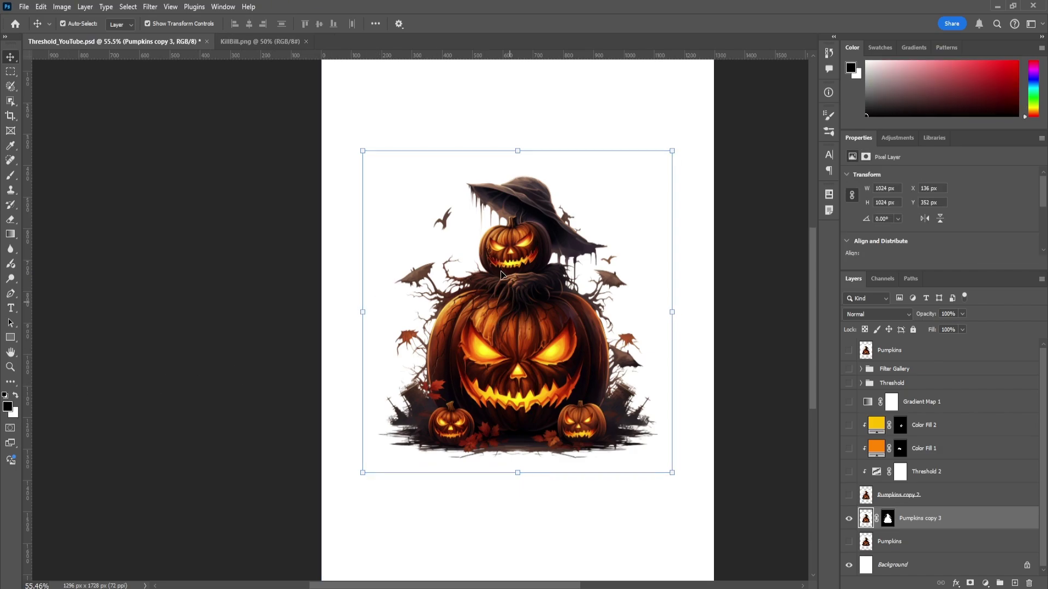
click(7, 407)
drag(873, 409, 898, 306)
click(1006, 304)
click(150, 6)
- Preview the pumpkins in the Filter Gallery with the red foreground, then cancel
key(Escape)
key(ctrl+alt+f)
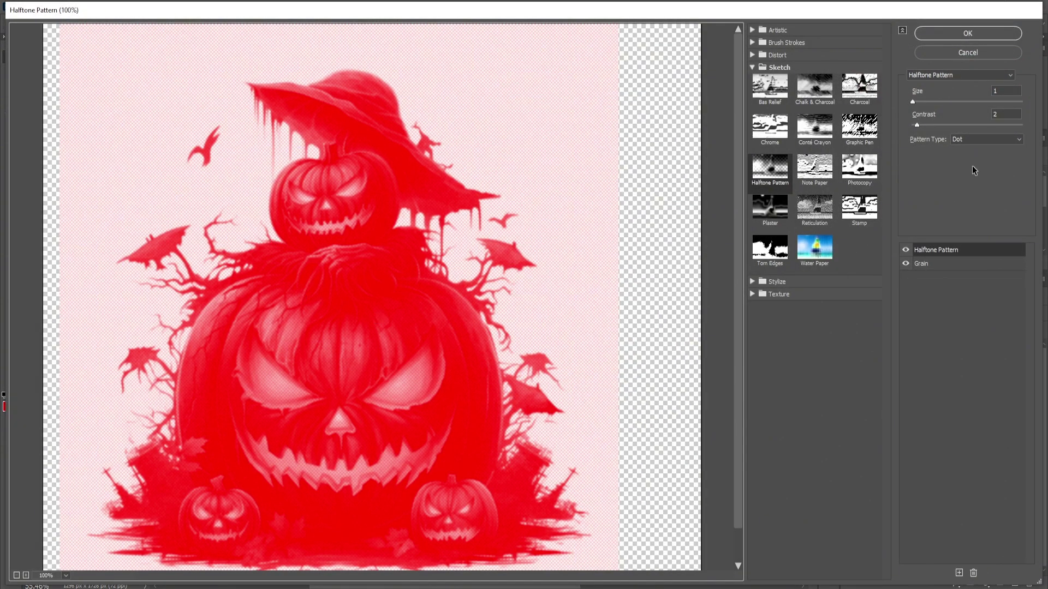
click(968, 51)
- Reset colours, make the background red, and preview the Filter Gallery again before cancelling
click(6, 394)
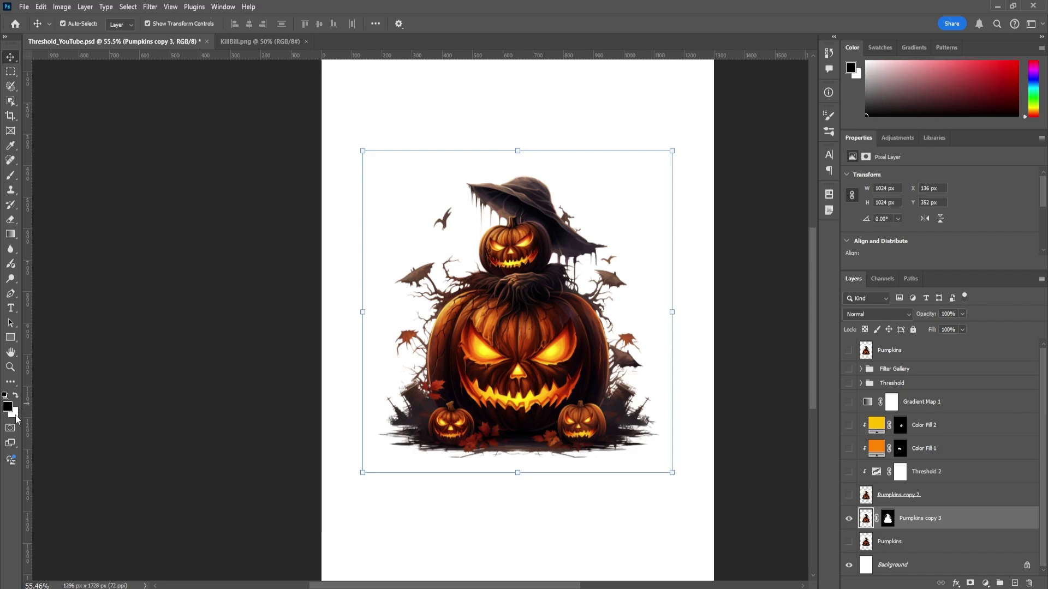
click(13, 413)
click(894, 309)
click(998, 307)
key(ctrl+alt+f)
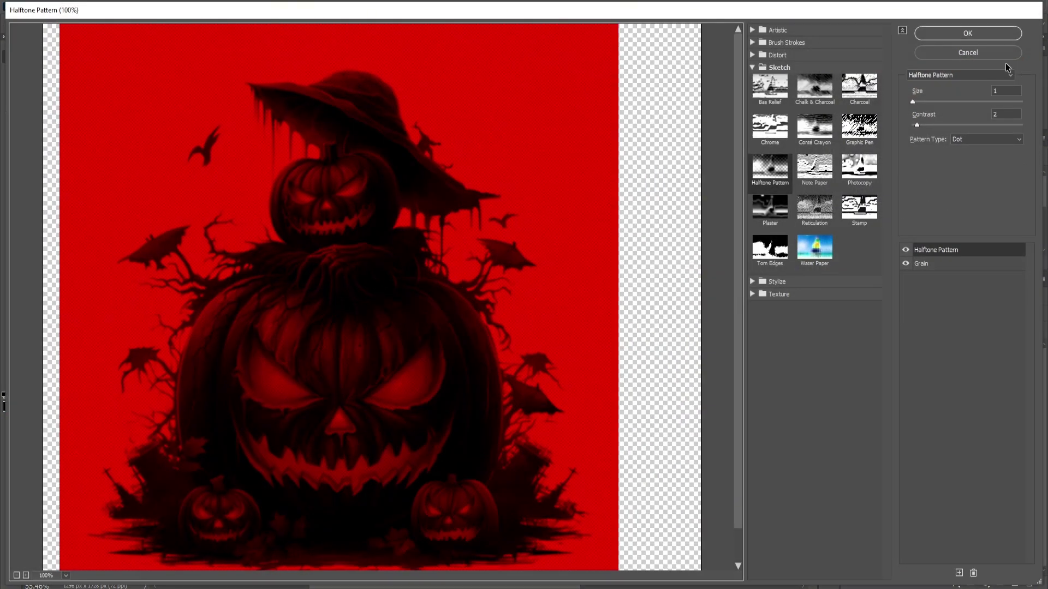
click(1006, 59)
- Set the background colour to #ffffff and reopen the Filter Gallery
click(13, 415)
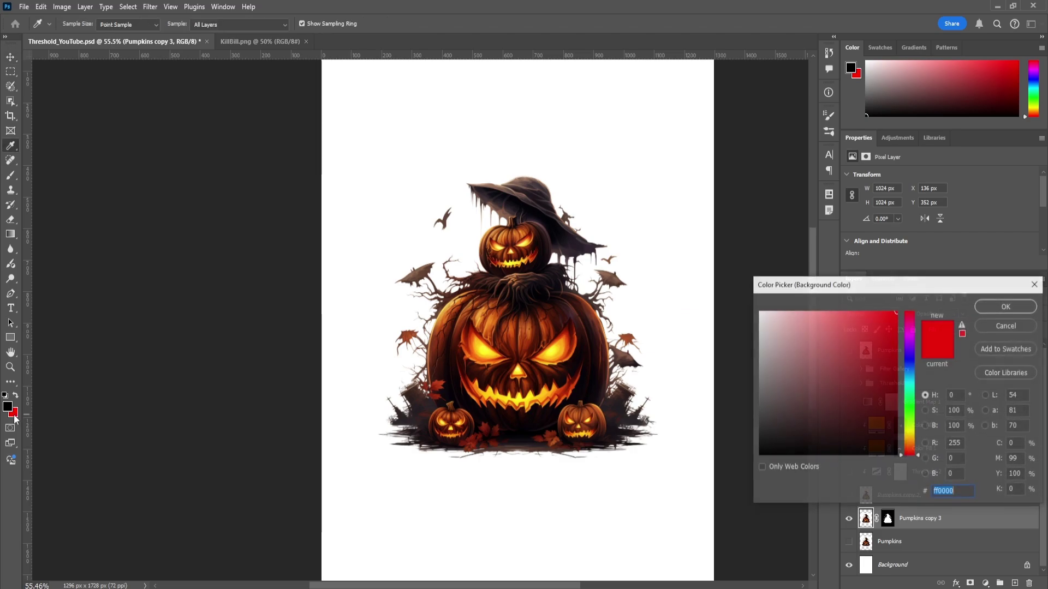
text(ffffff)
click(1006, 306)
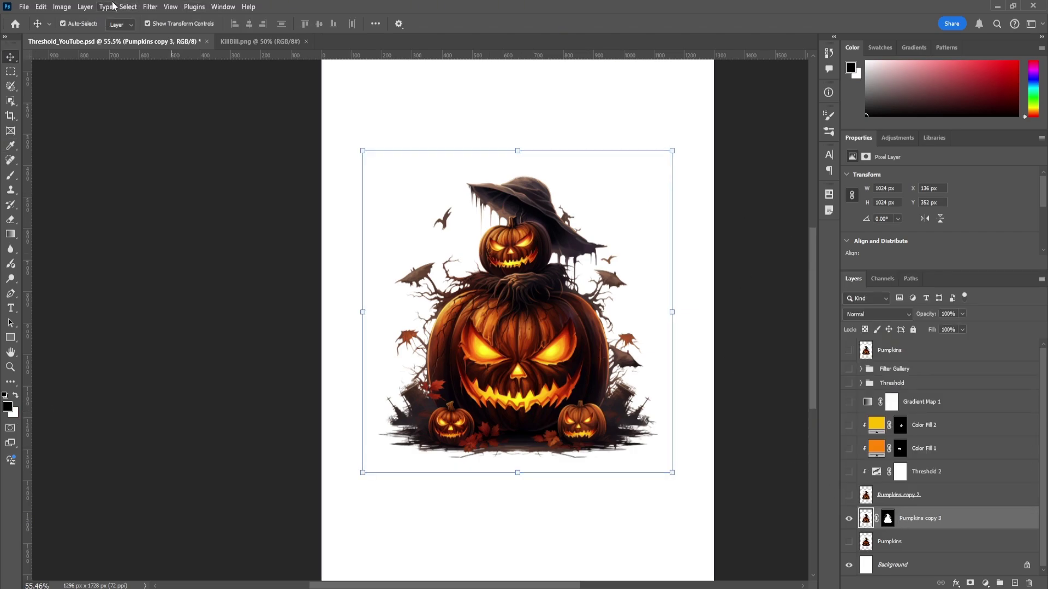
click(150, 6)
click(175, 84)
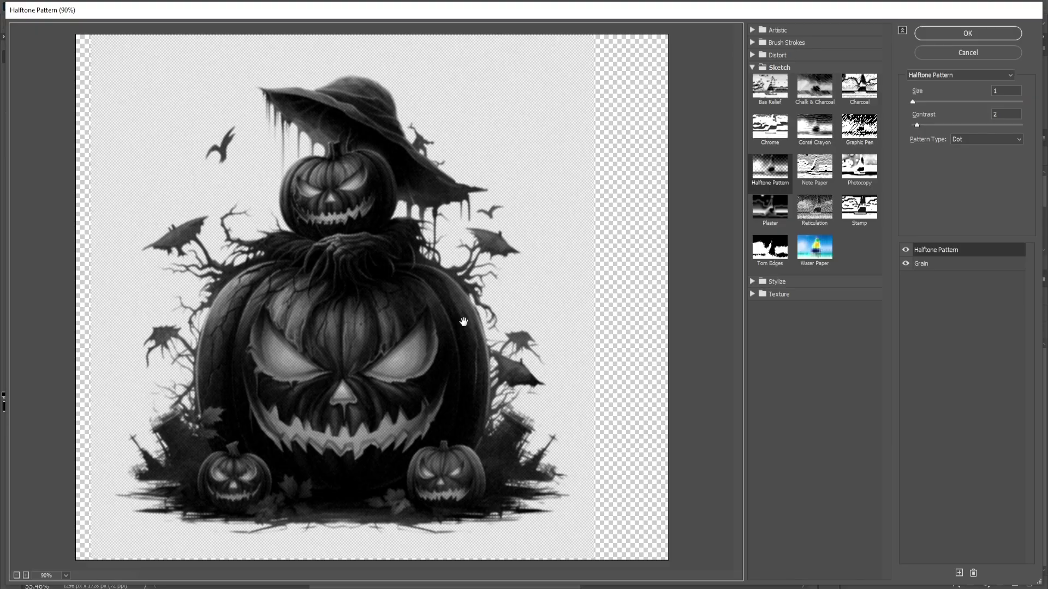
- Delete the Halftone Pattern effect from the stack and try Texturizer instead
click(932, 265)
click(938, 252)
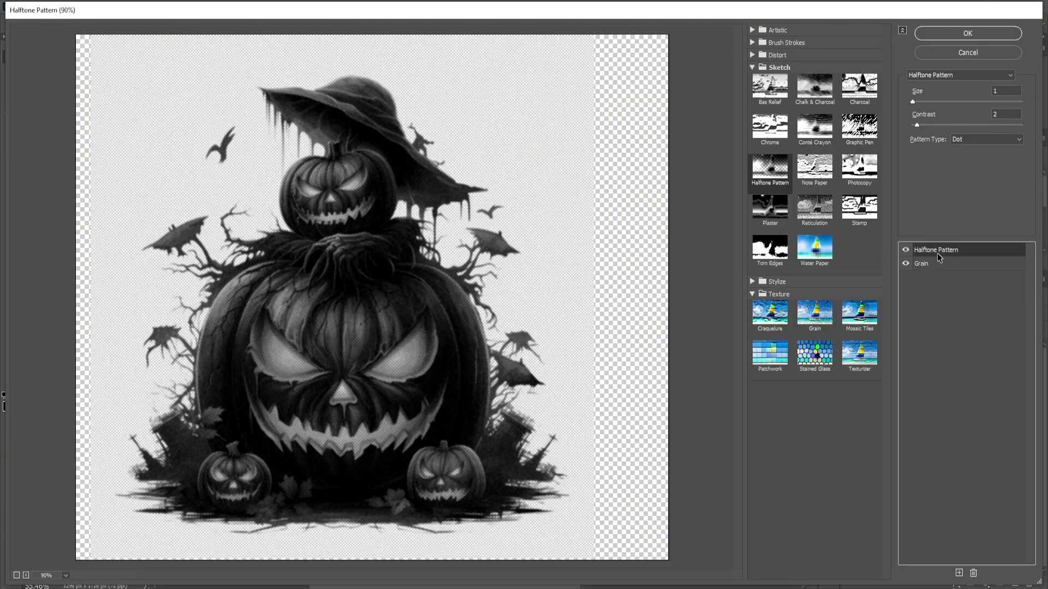
key(Delete)
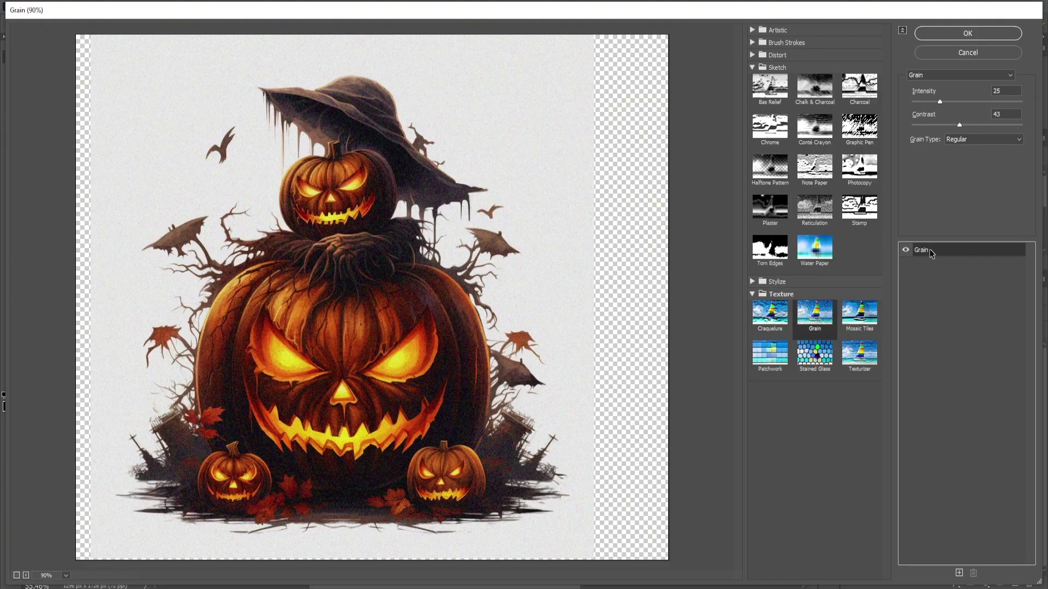
click(859, 362)
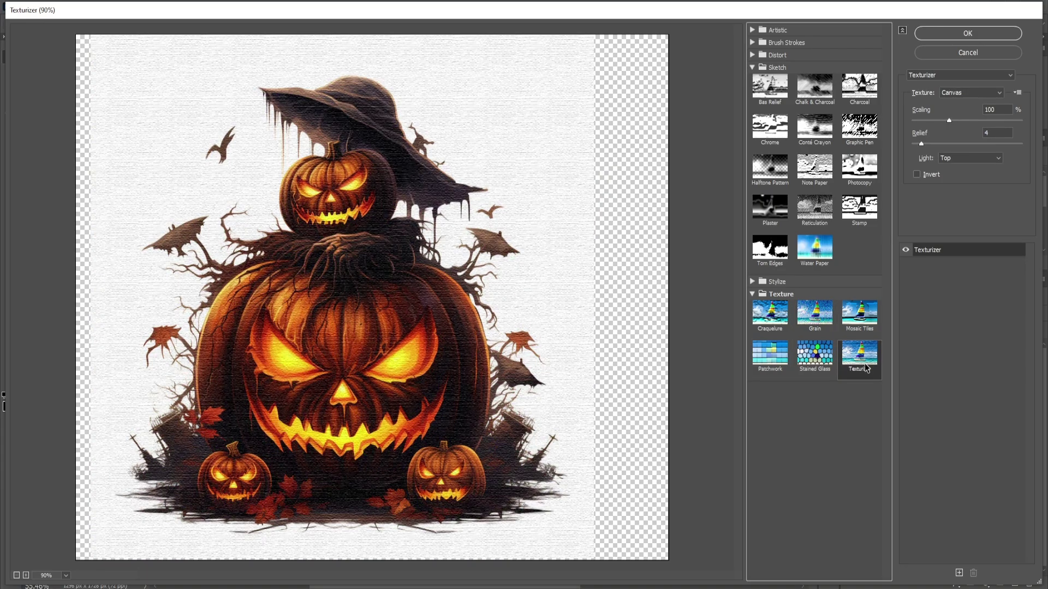
- Set the effect back to Grain at intensity 18, Regular type, then swap to Halftone Pattern
click(939, 254)
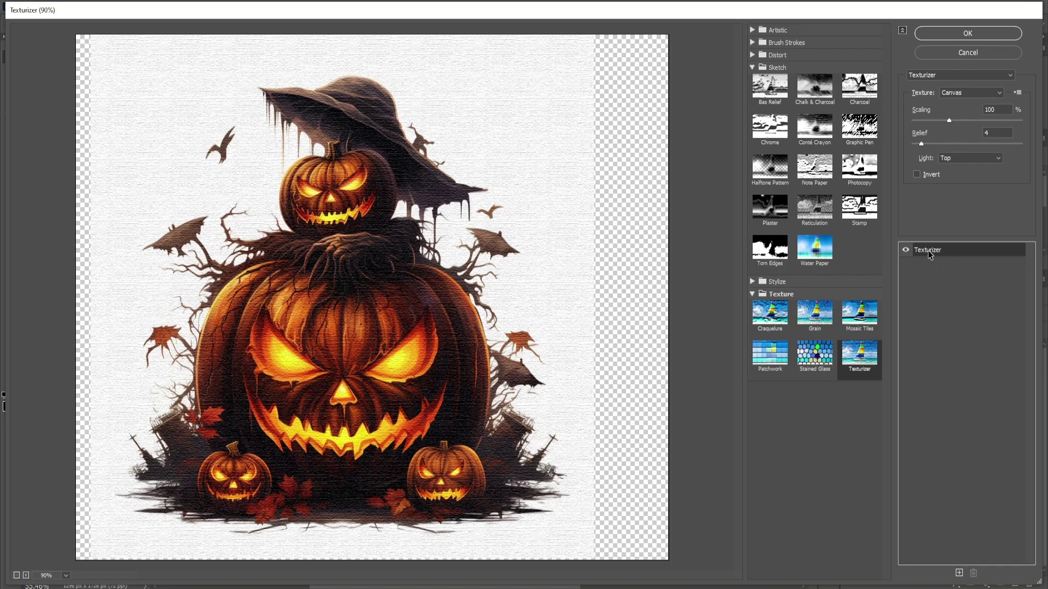
click(815, 313)
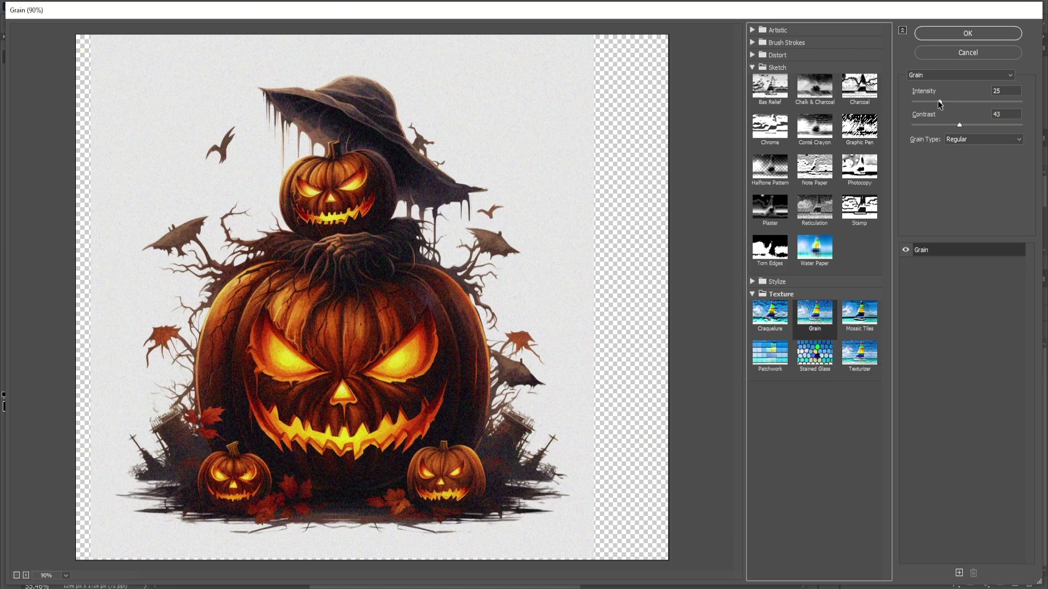
drag(935, 104, 933, 103)
click(968, 140)
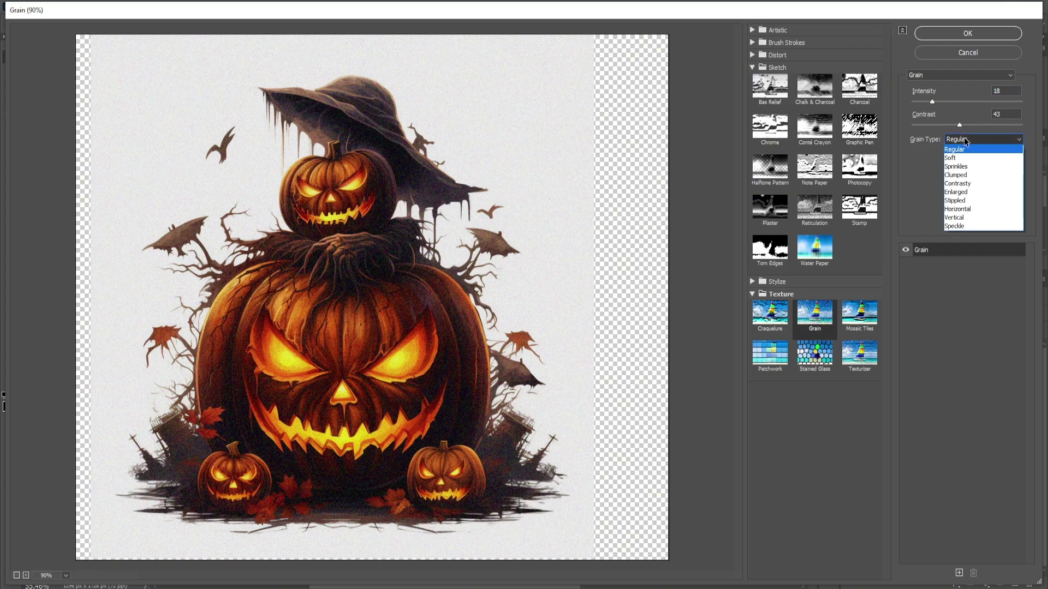
click(964, 150)
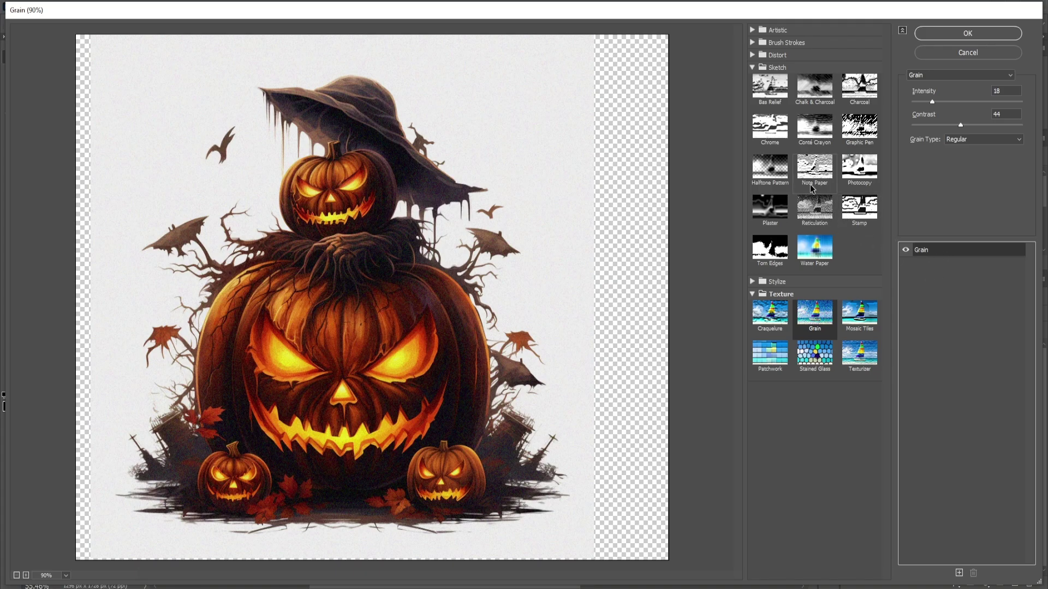
click(774, 175)
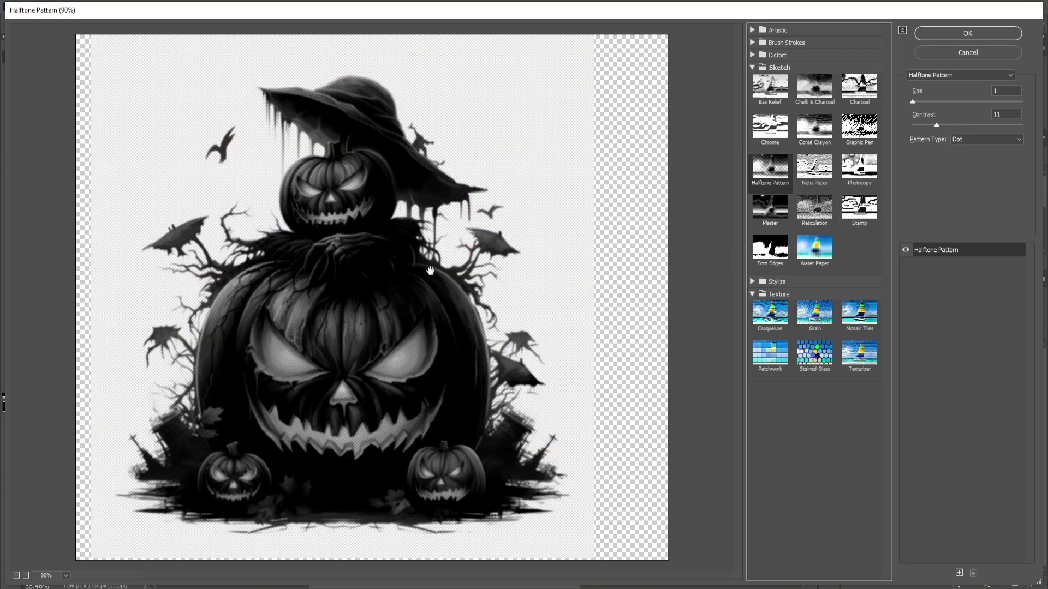
- Keep Grain as the first effect and add a second Halftone Pattern effect
click(815, 314)
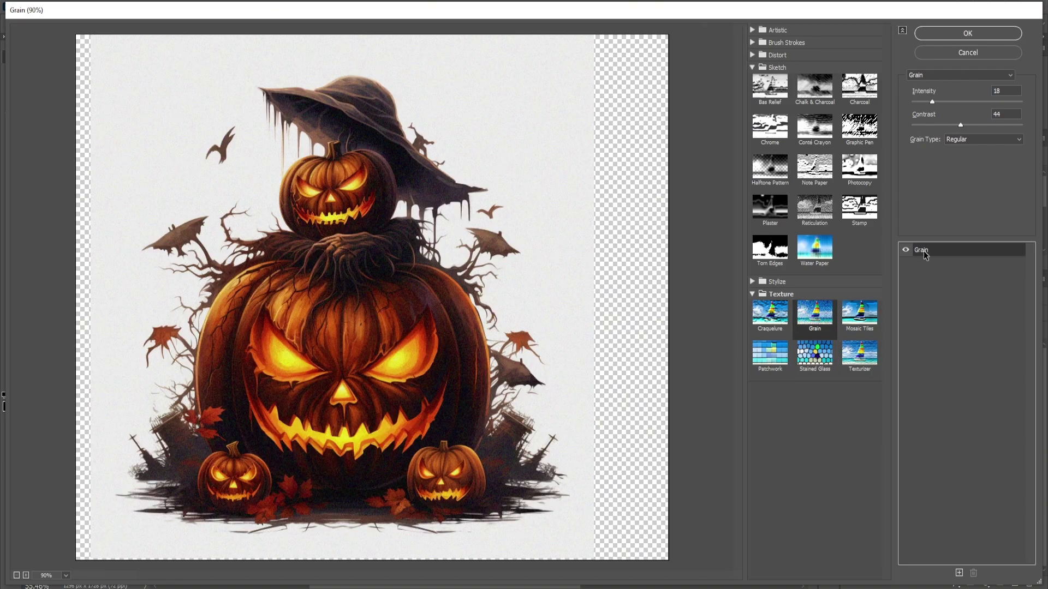
click(959, 574)
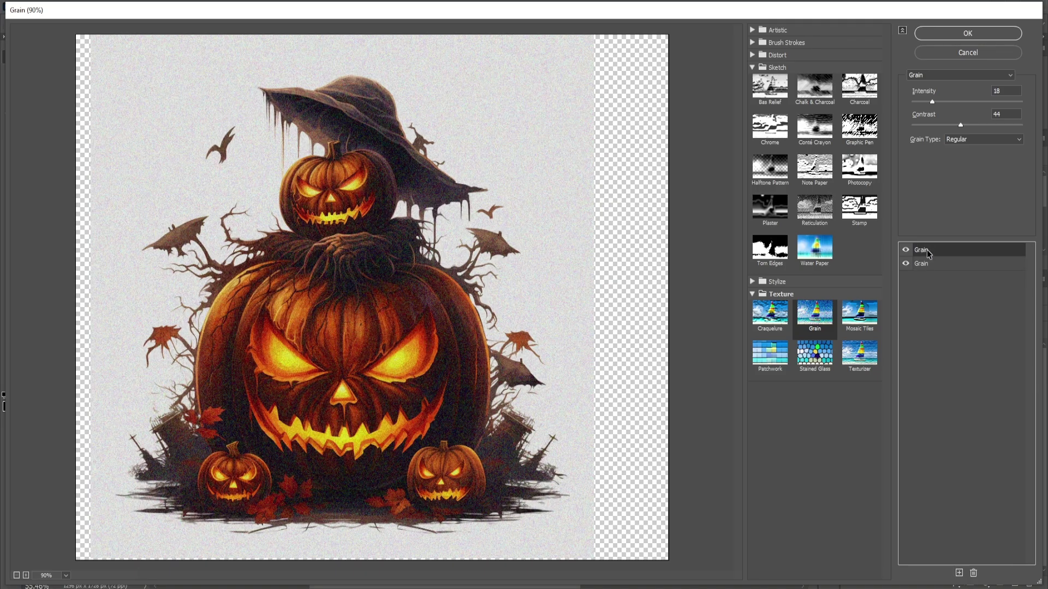
click(780, 175)
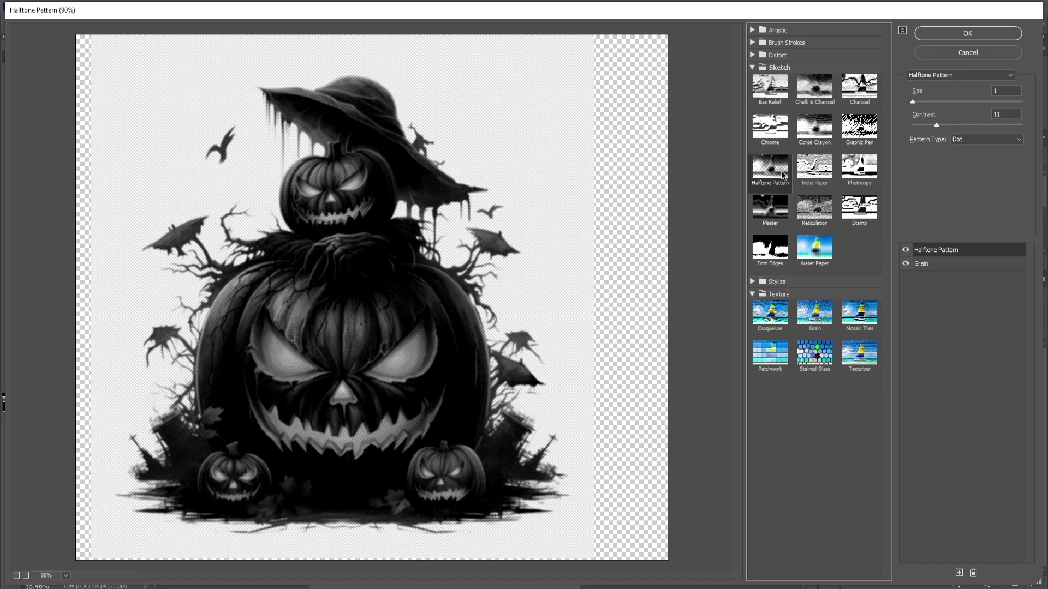
- Set the Halftone Pattern to Dot type, size 1, contrast 10
mouse_move(922, 107)
mouse_down()
mouse_move(961, 104)
mouse_move(925, 102)
mouse_up()
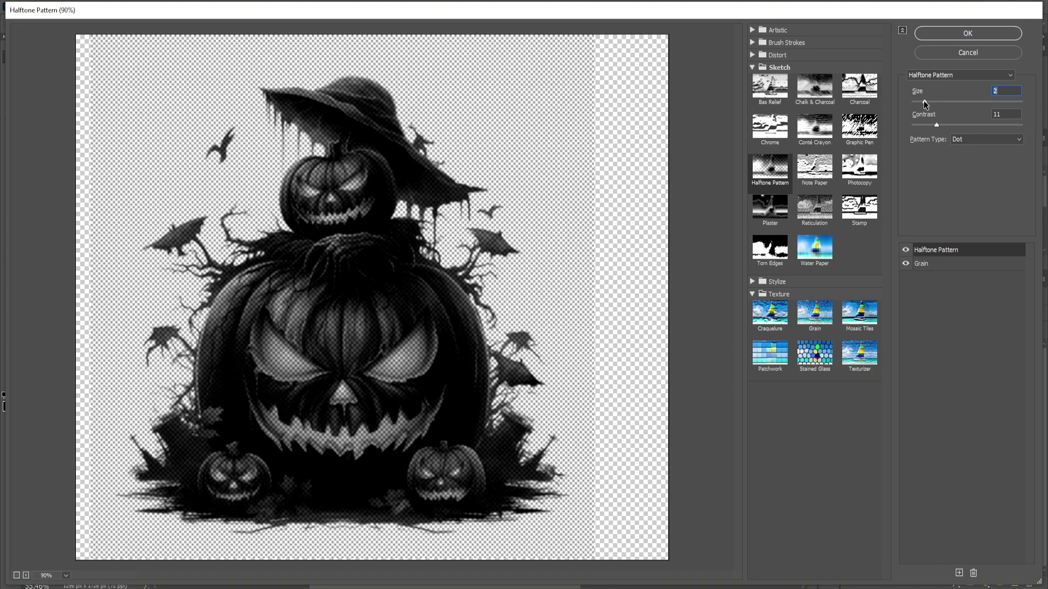
click(973, 140)
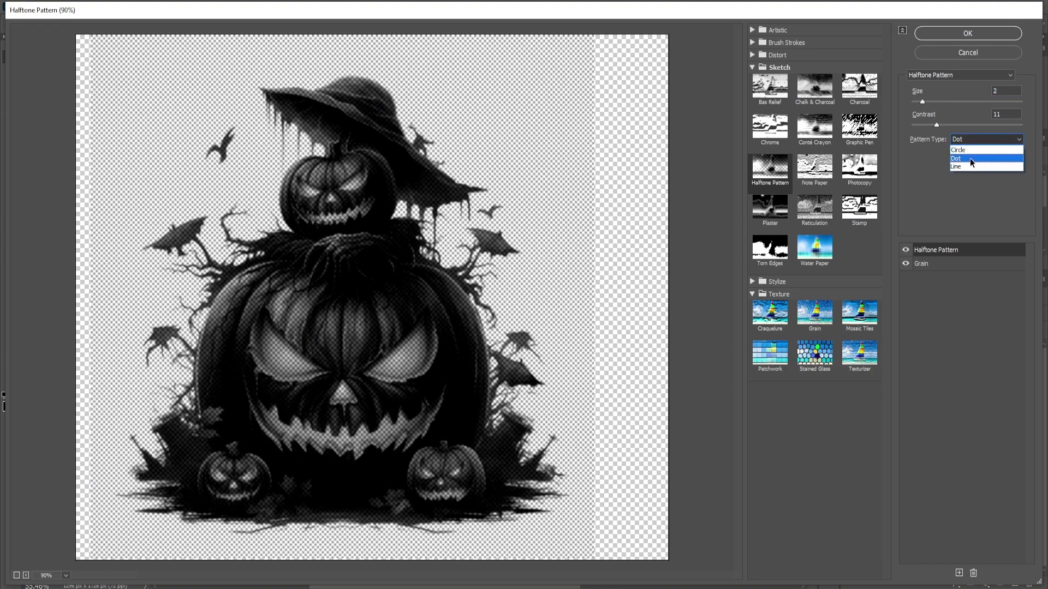
click(966, 164)
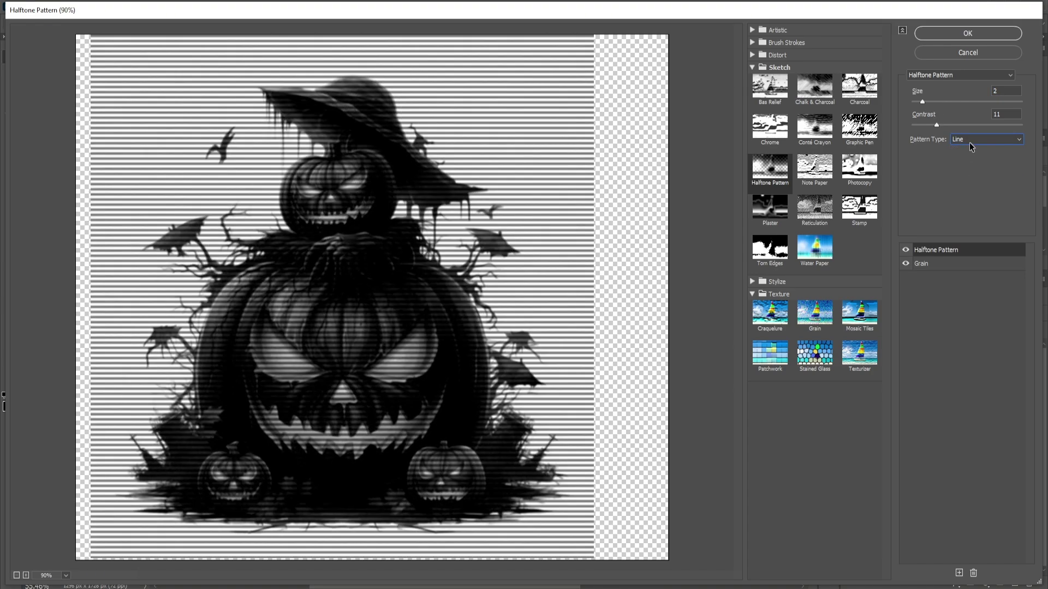
click(969, 141)
click(968, 157)
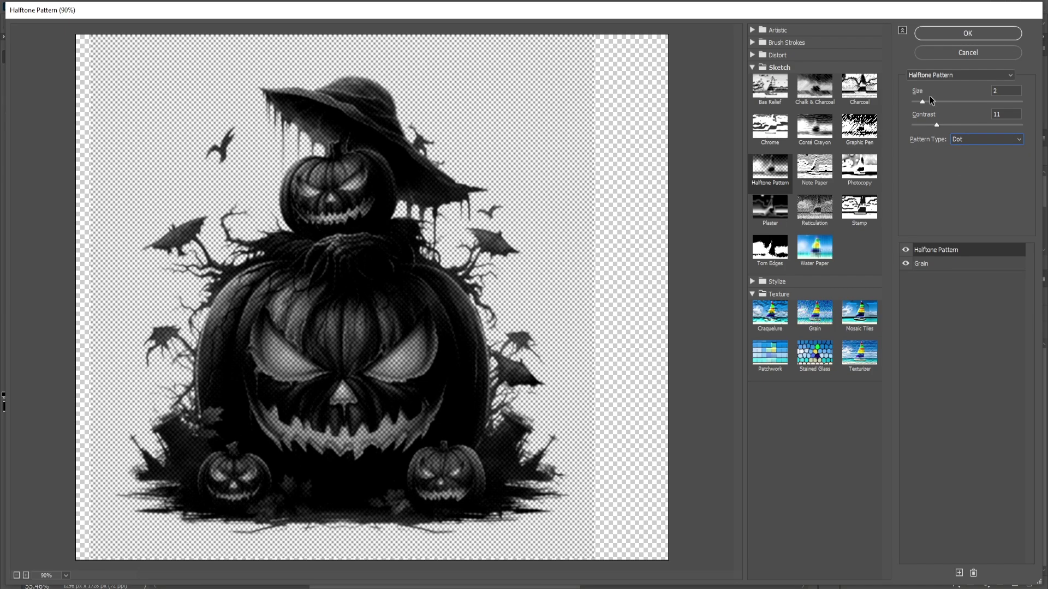
drag(922, 104, 915, 104)
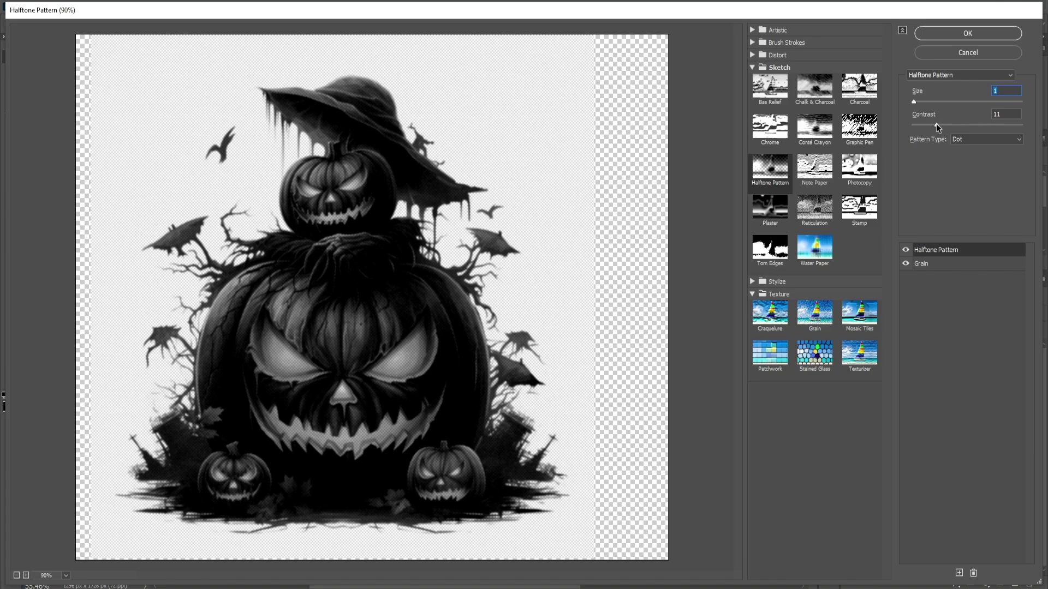
mouse_move(937, 124)
mouse_down()
mouse_move(969, 123)
mouse_move(935, 125)
mouse_up()
- Apply the Halftone Pattern and Grain filters to the pumpkin artwork
click(426, 240)
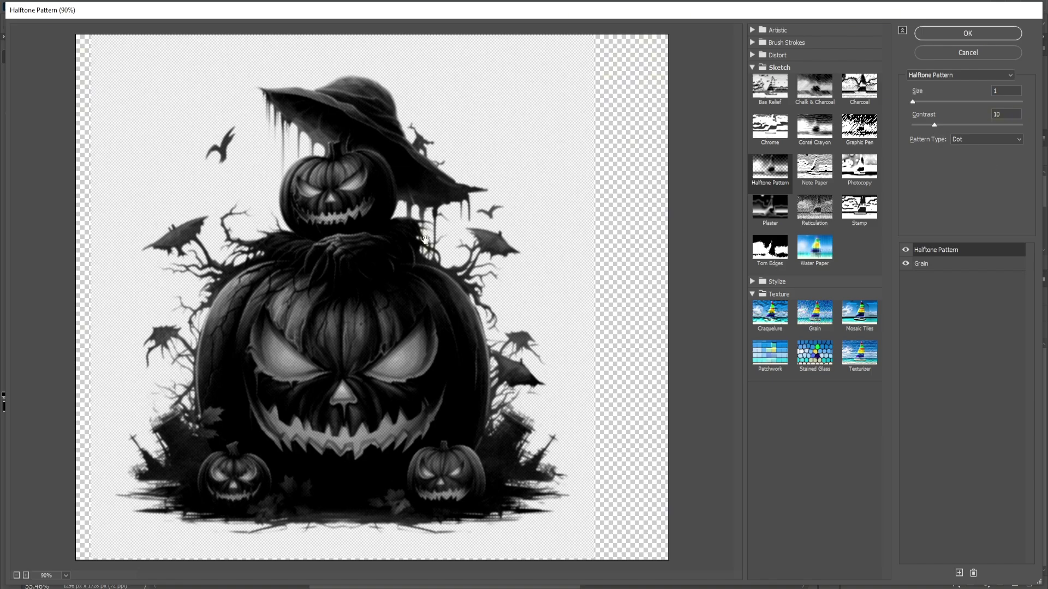
click(955, 36)
scroll(527, 297, up, 5)
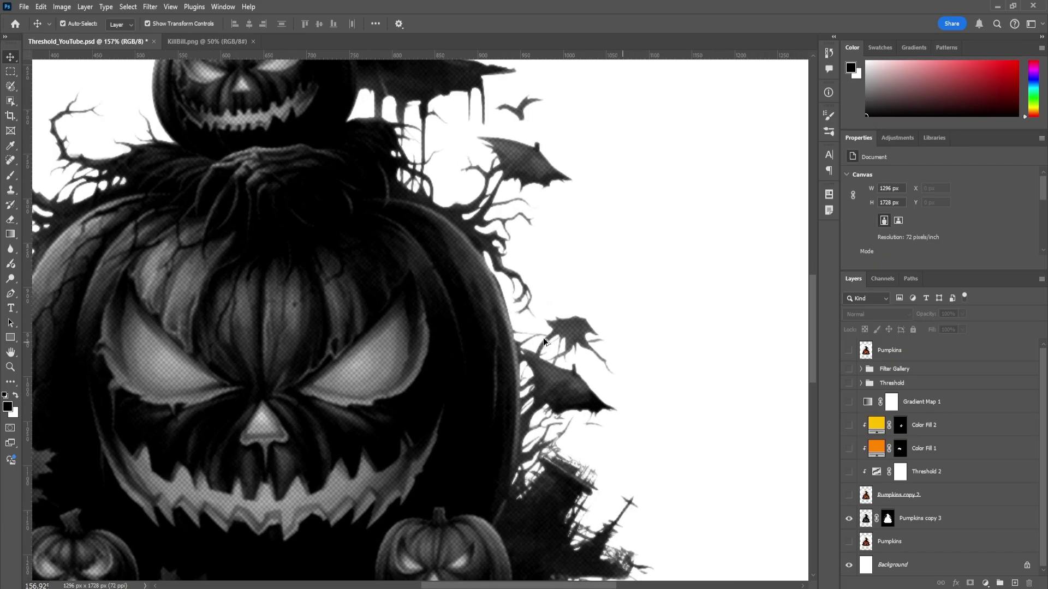
scroll(528, 296, up, 3)
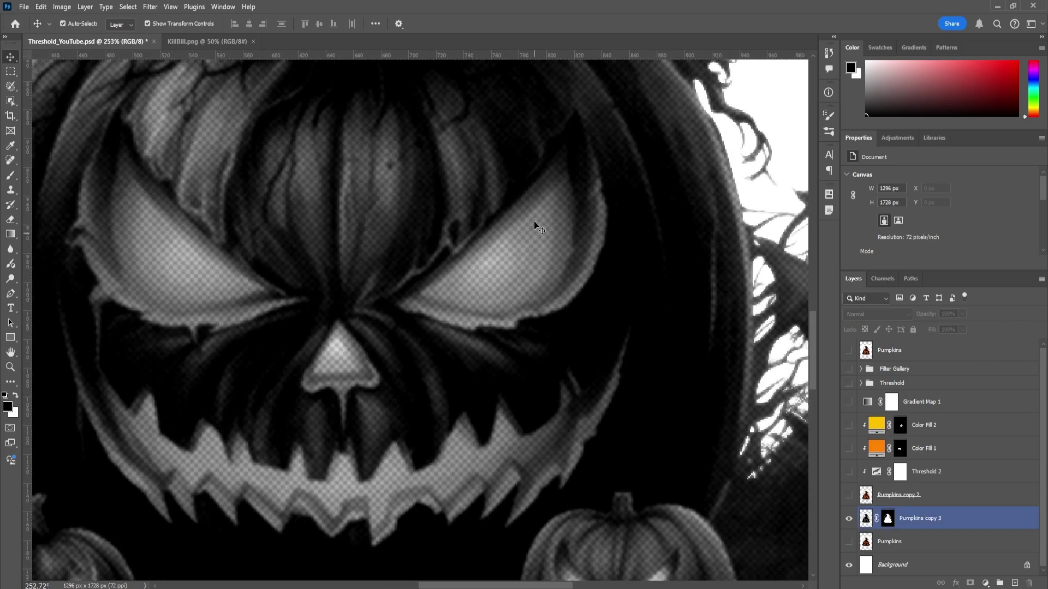
scroll(311, 204, down, 3)
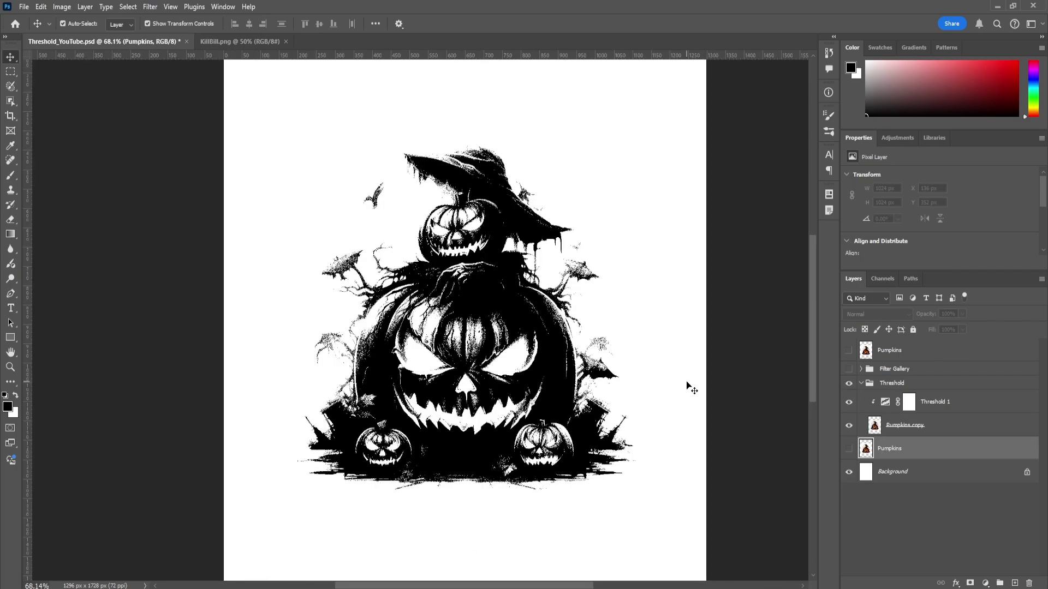
- Select Threshold 1 in the Threshold group and add a Pattern fill layer
key(alt+bracketright)
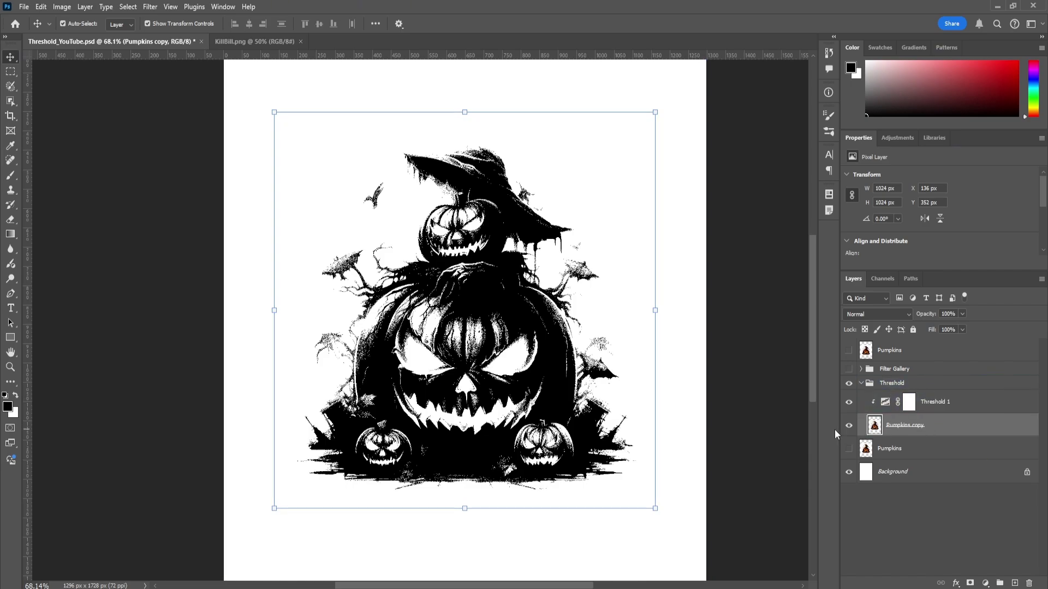
click(956, 406)
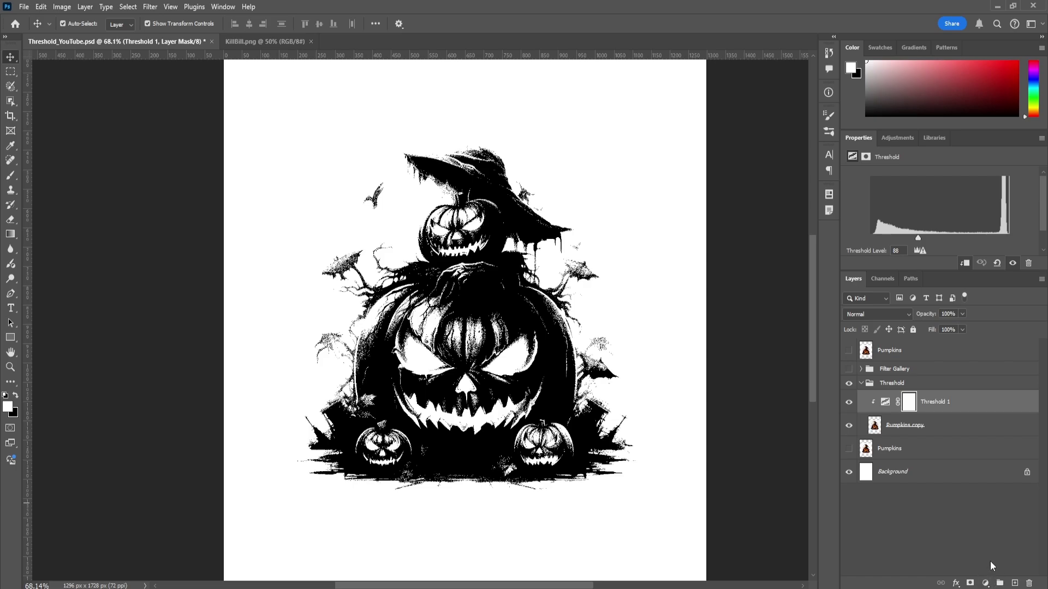
click(986, 583)
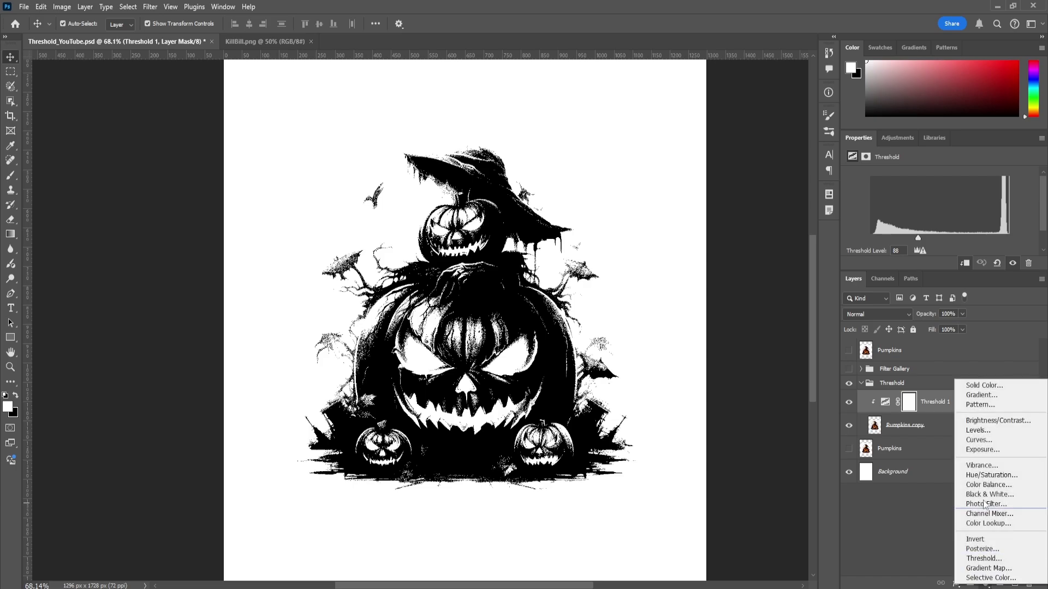
click(975, 405)
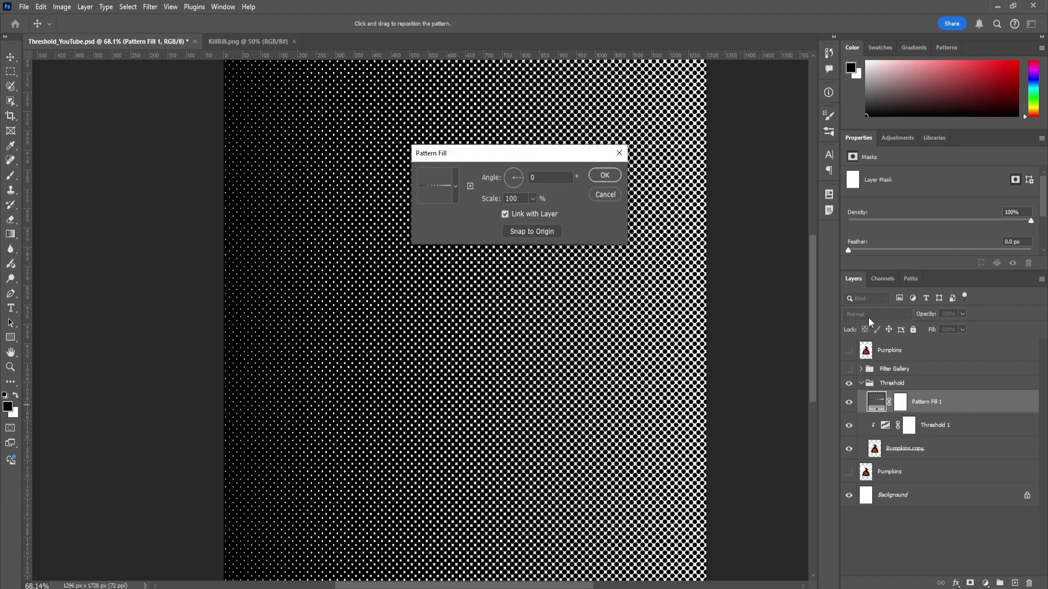
- Fill with the fine halftone dot pattern at scale 100
click(456, 187)
click(445, 271)
click(535, 200)
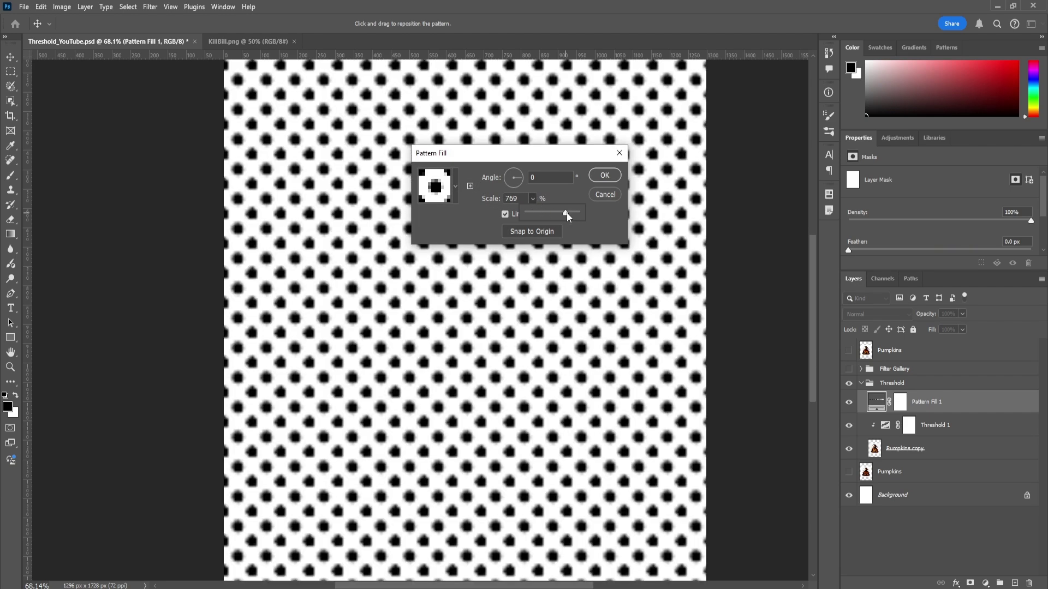
drag(566, 212, 523, 207)
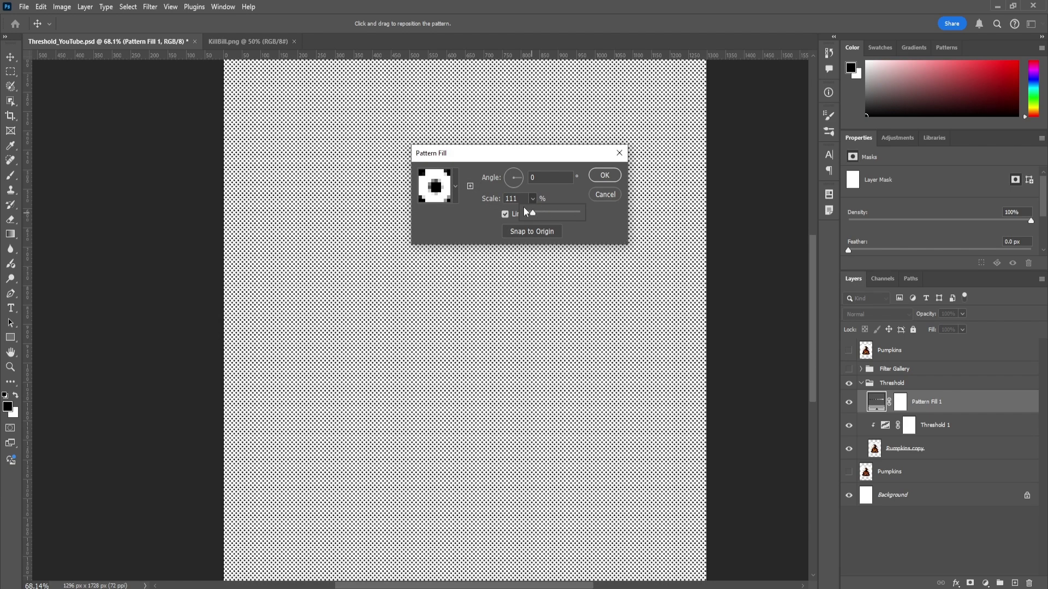
double_click(515, 200)
text(100)
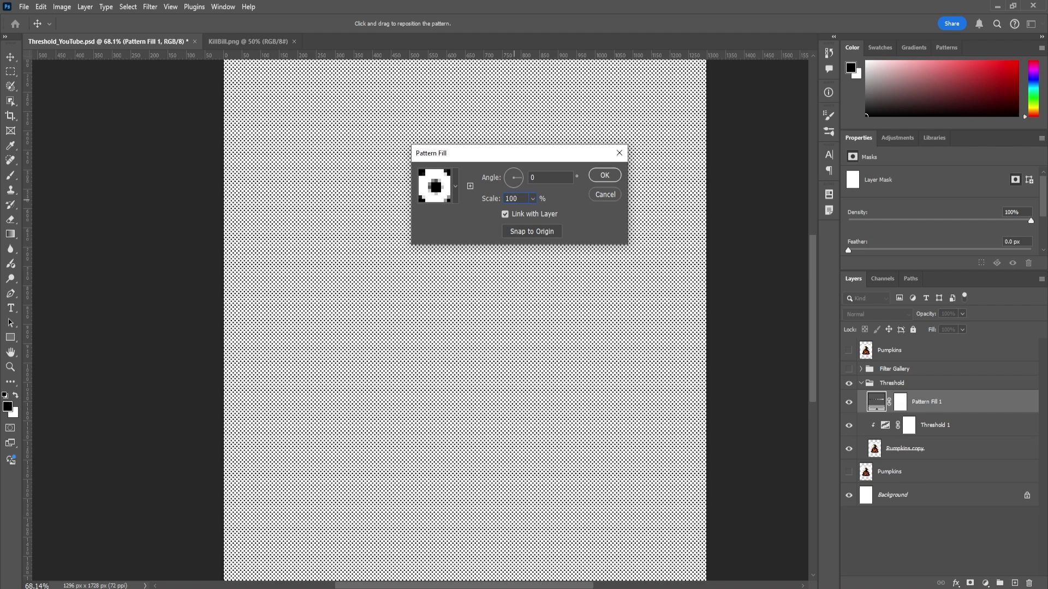
key(Return)
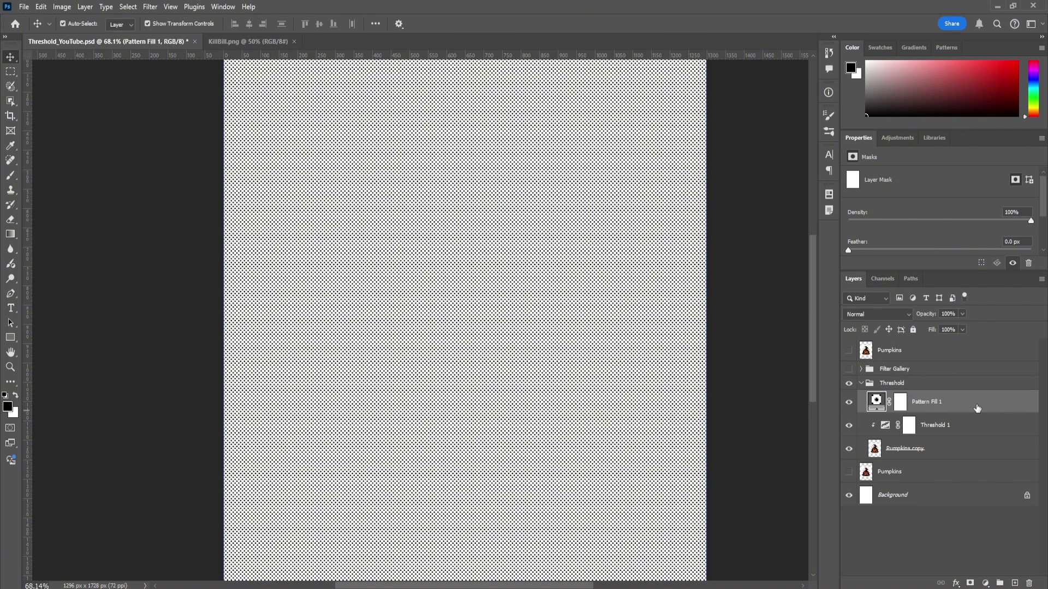
- Move Pattern Fill 1 below Threshold 1 and set its blend mode to Overlay
drag(977, 409, 976, 436)
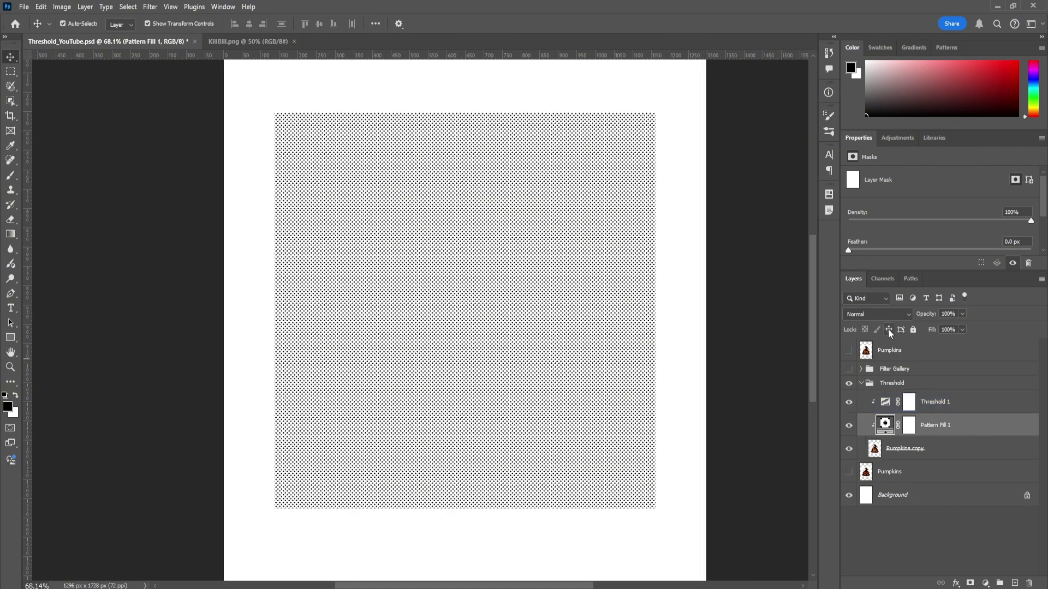
click(876, 315)
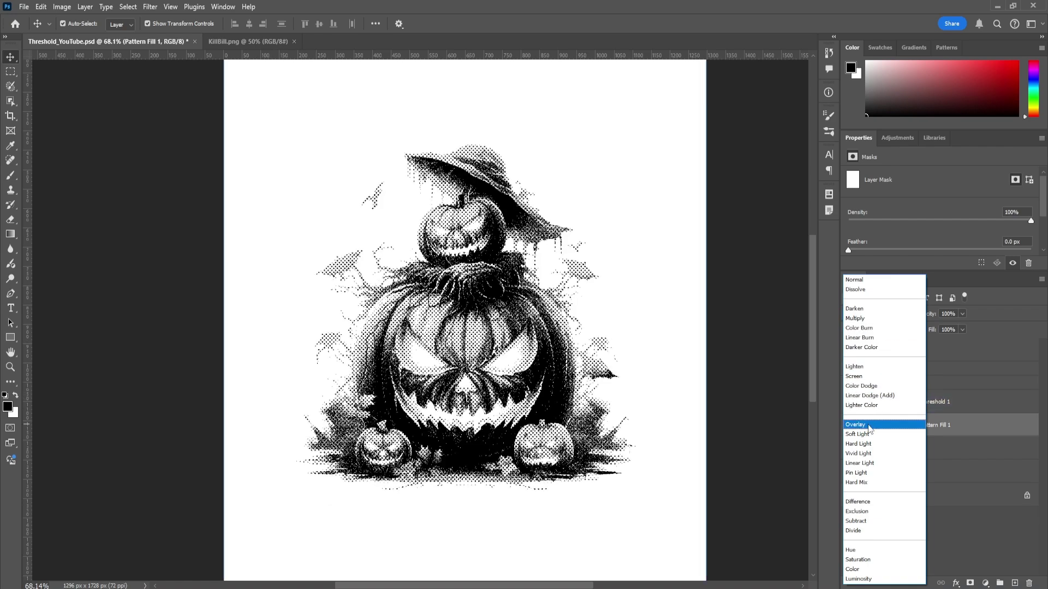
click(868, 427)
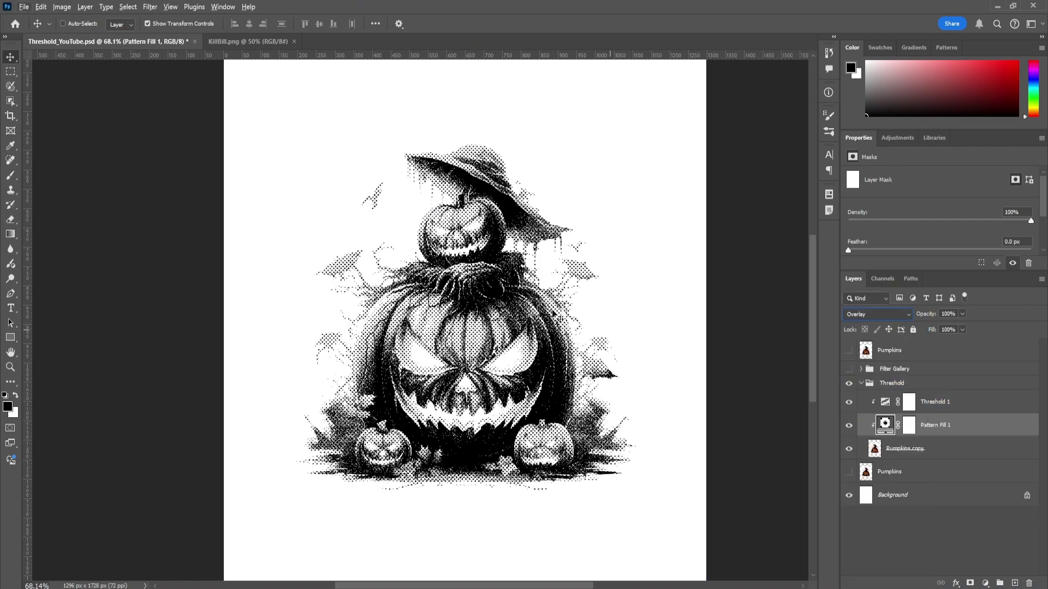
- Toggle Pattern Fill 1 and Levels 1 off and on to compare the result
scroll(480, 366, up, 4)
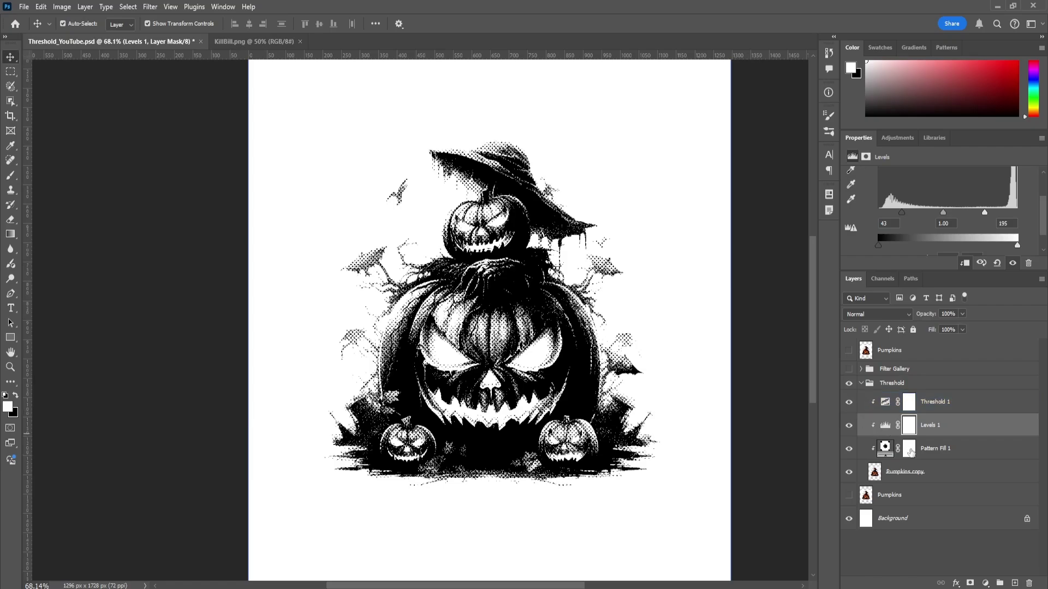
click(849, 449)
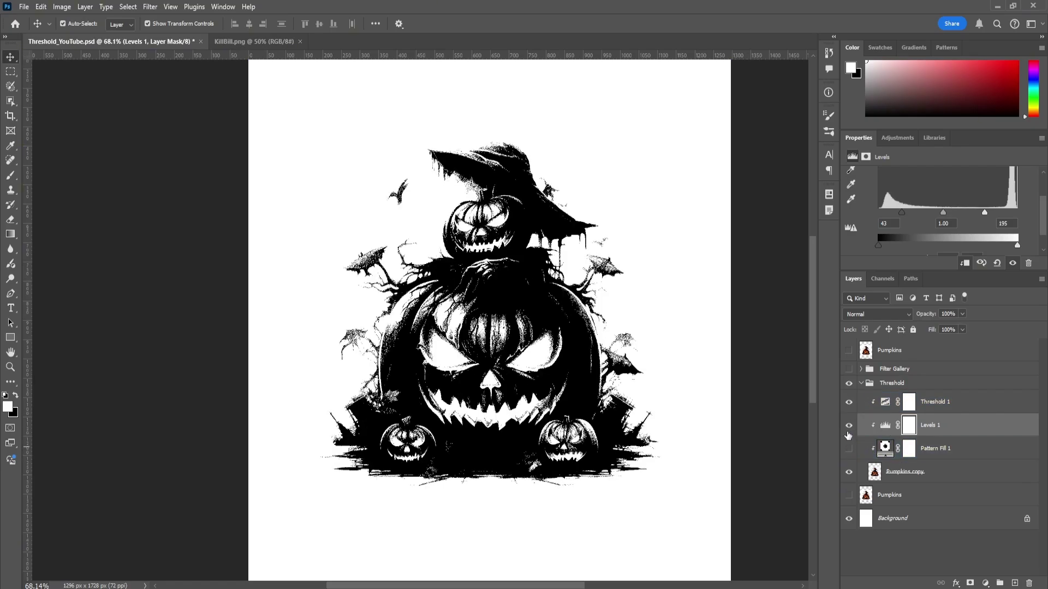
click(848, 427)
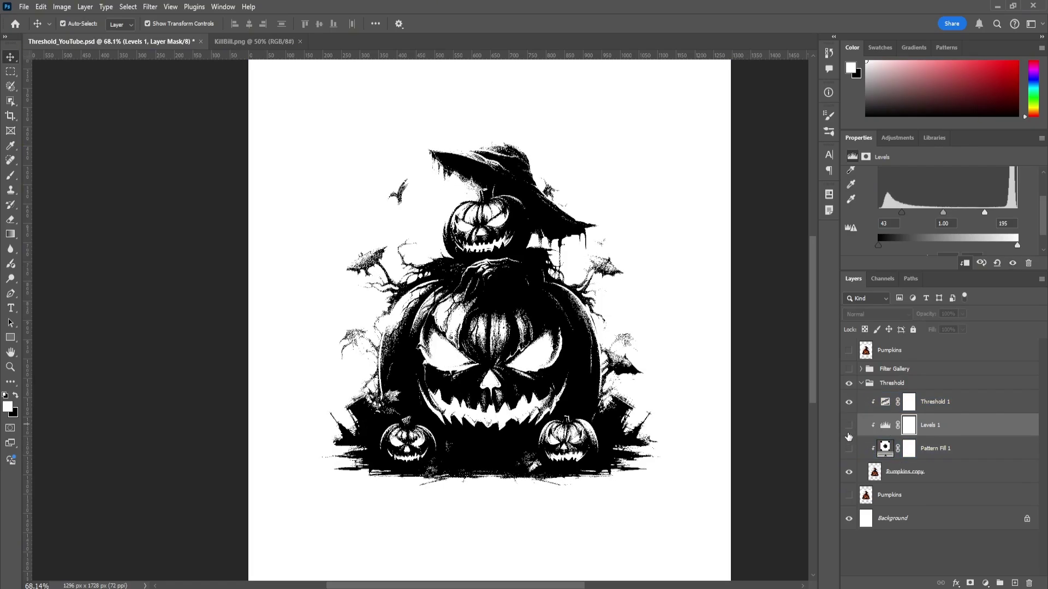
click(848, 448)
click(848, 428)
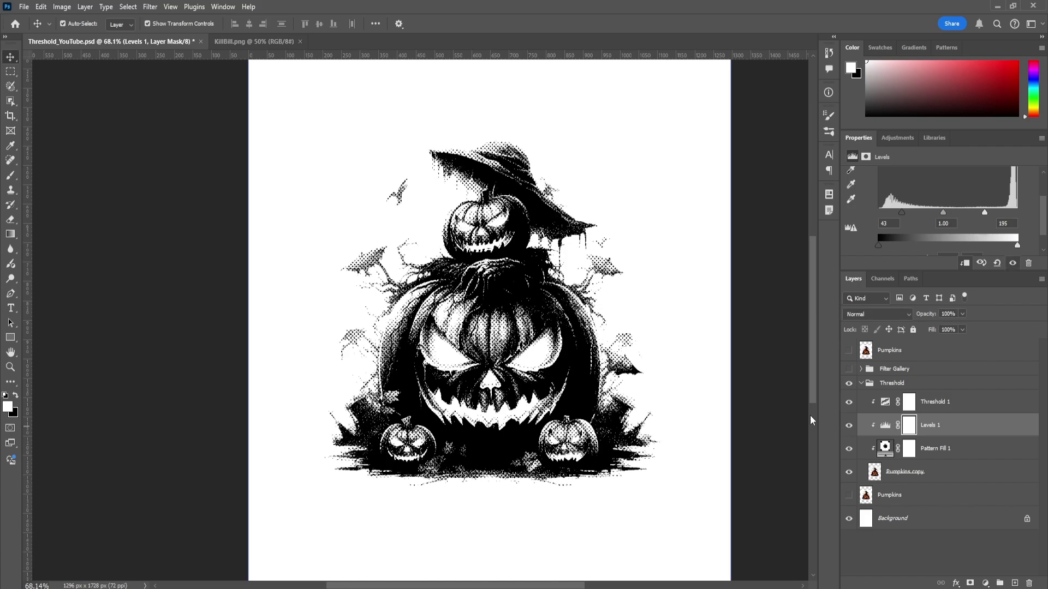
scroll(704, 423, down, 1)
scroll(707, 425, up, 2)
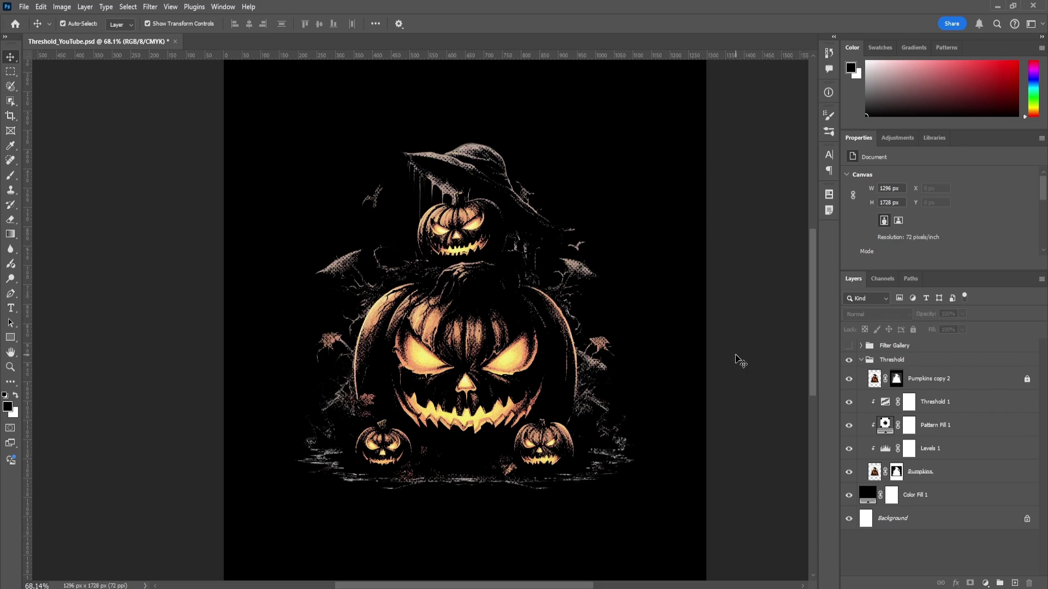
- Duplicate the Pumpkins layer and drop the original Pumpkins fill to 0%
click(970, 481)
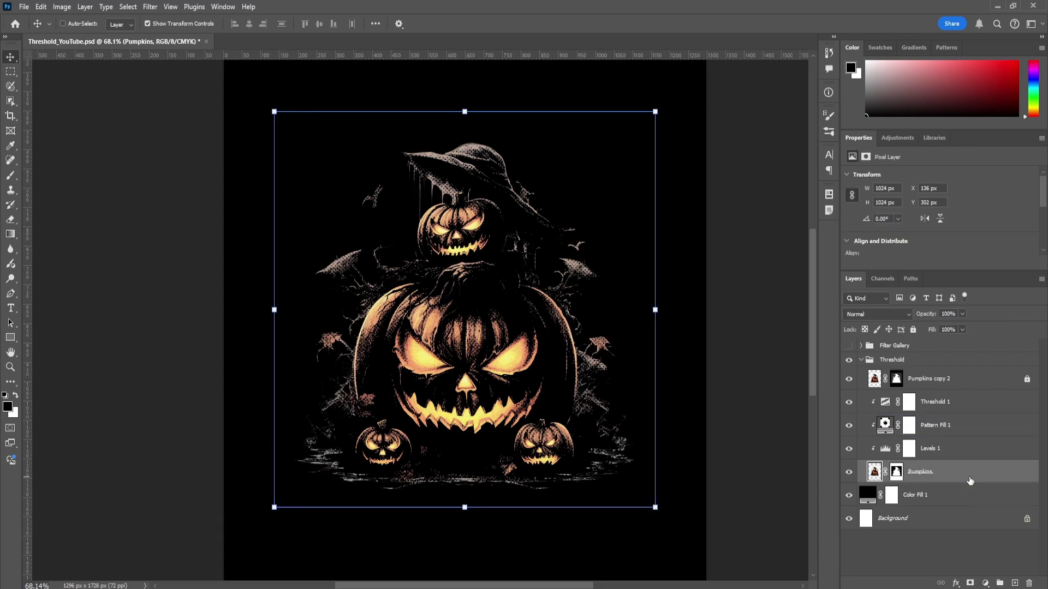
key(ctrl+j)
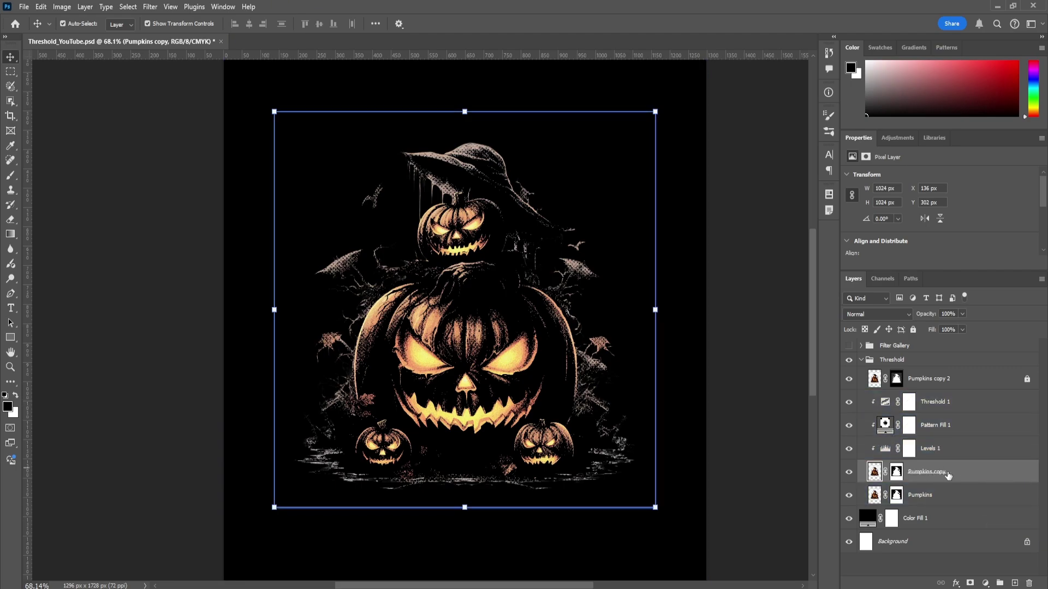
click(975, 495)
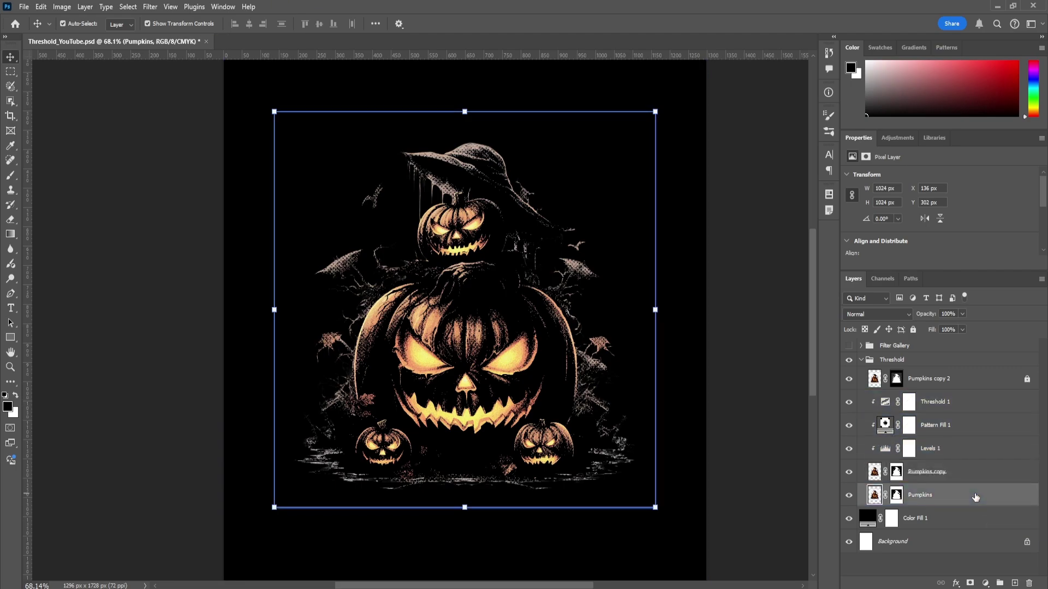
drag(943, 345, 909, 344)
click(962, 330)
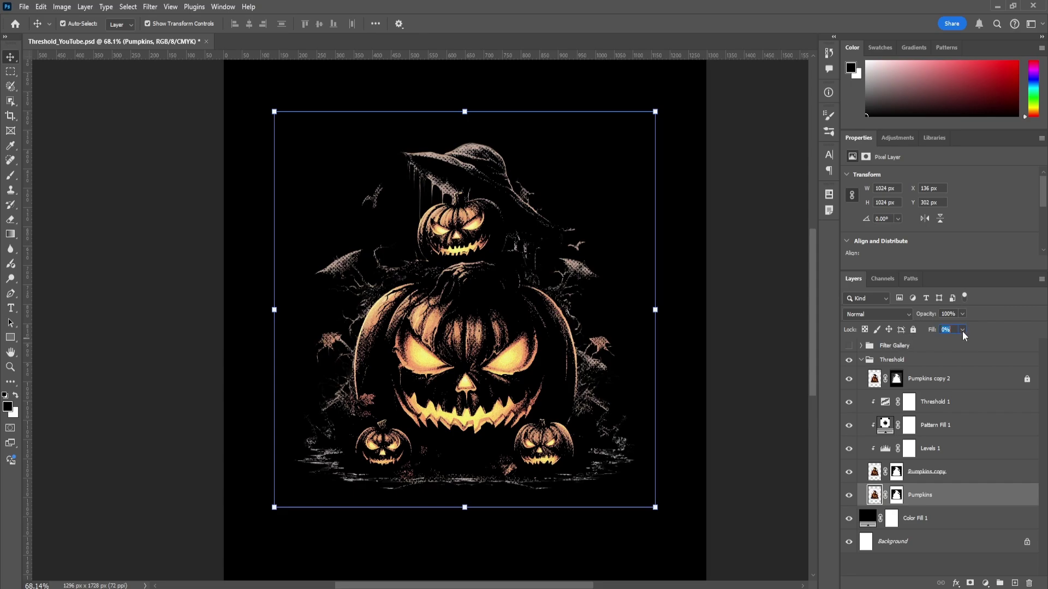
- Toggle Pumpkins copy to check the original, then bring up Pumpkins' Layer Style
click(849, 471)
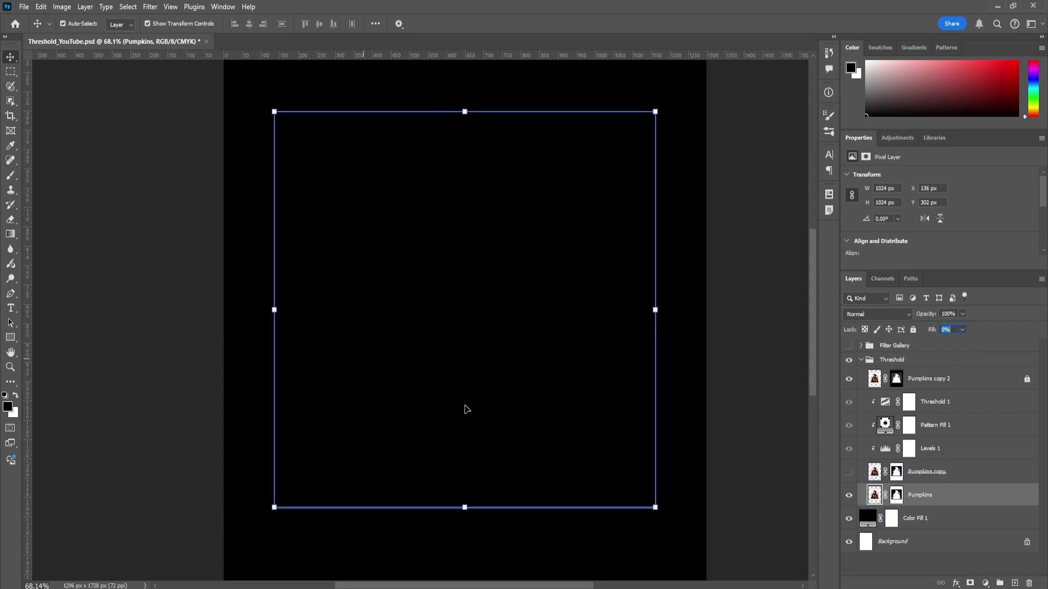
click(850, 471)
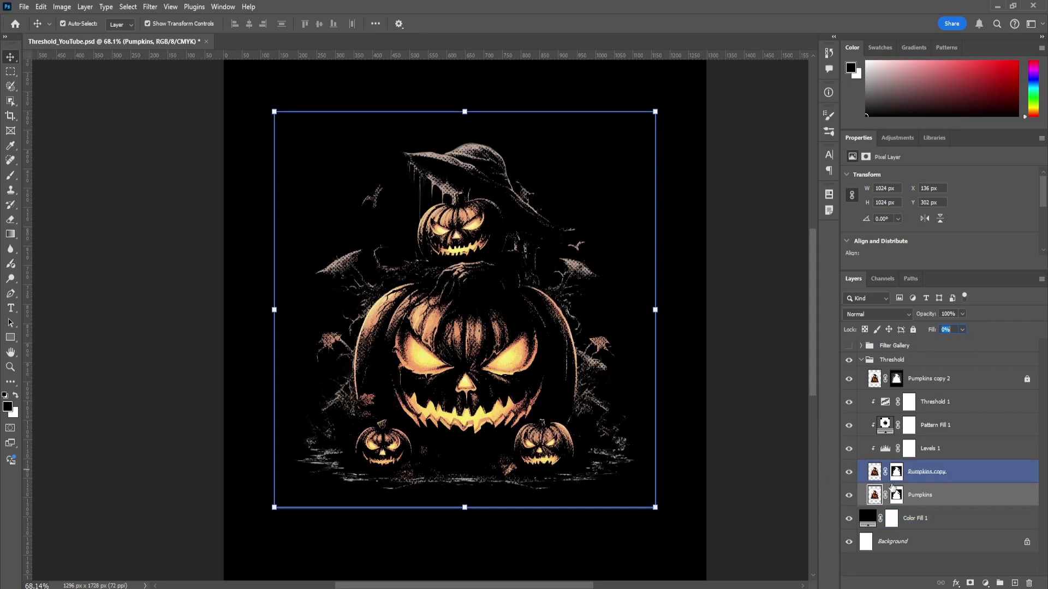
double_click(961, 498)
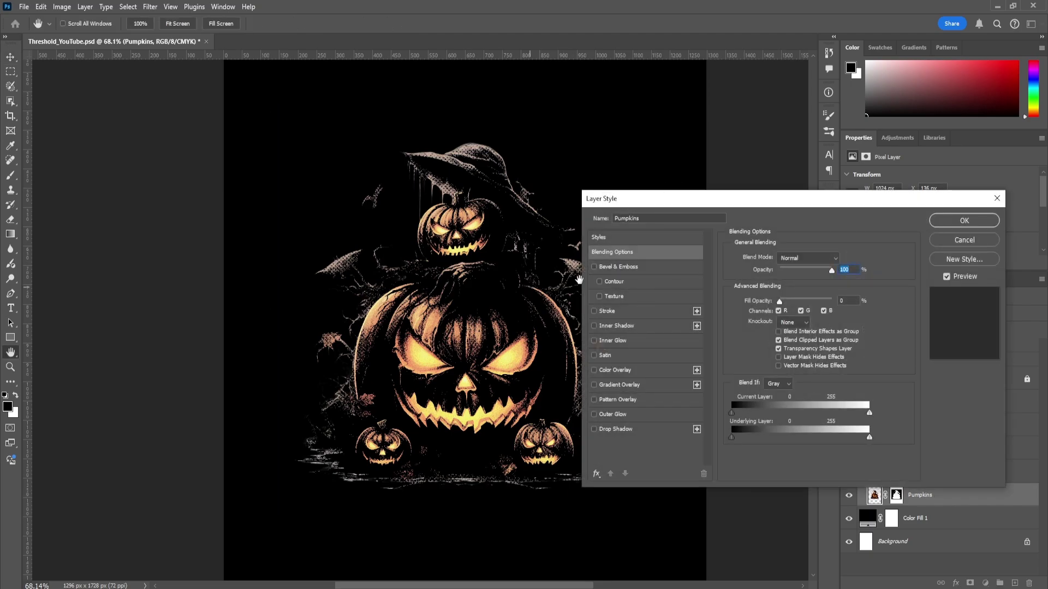
- Try a Stroke and 70 fill opacity on Pumpkins, then undo them
drag(690, 204, 559, 194)
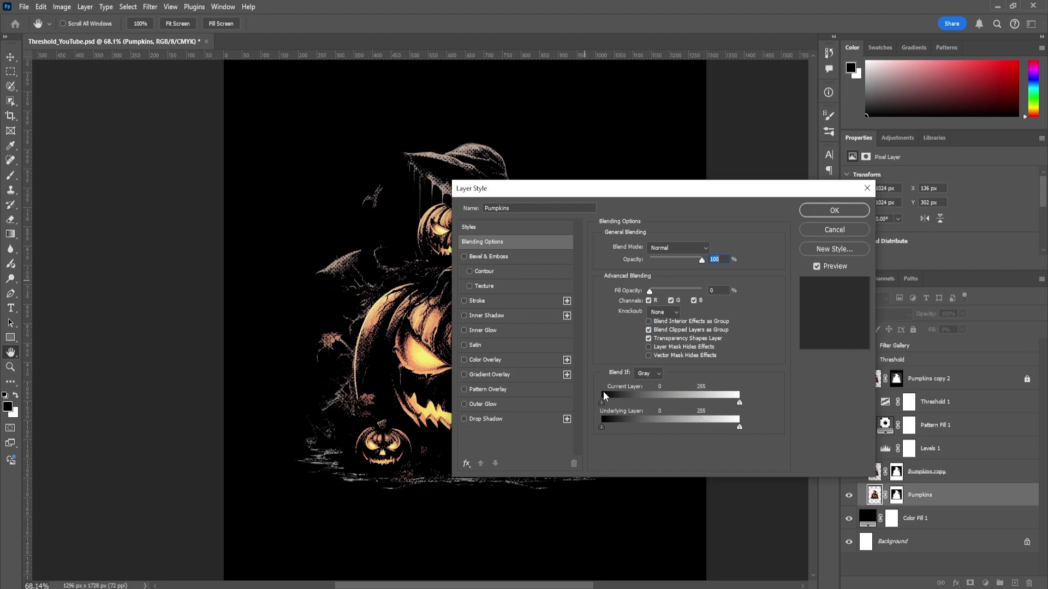
drag(581, 189, 696, 161)
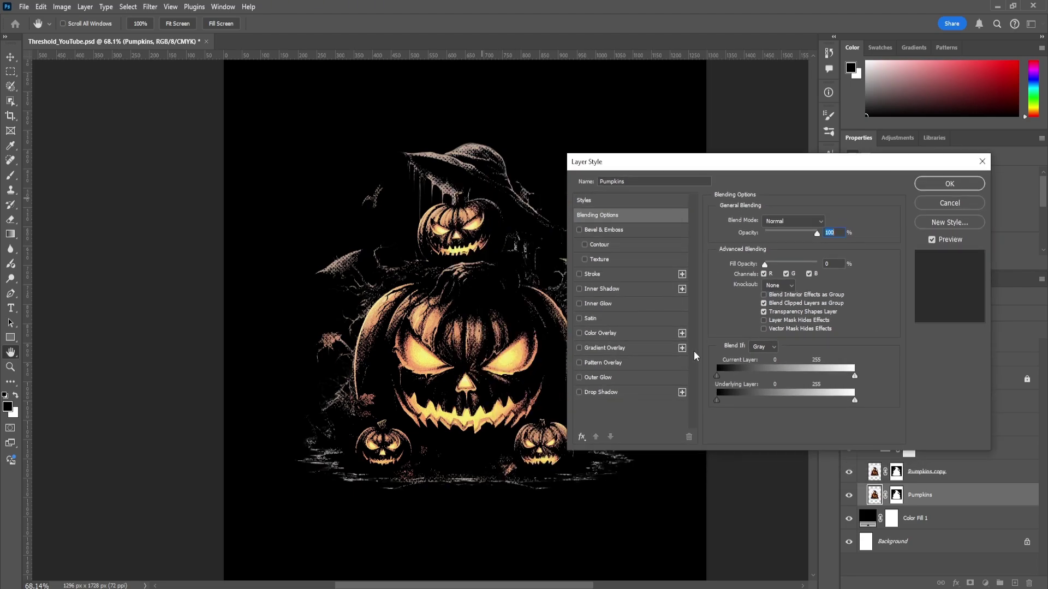
click(579, 274)
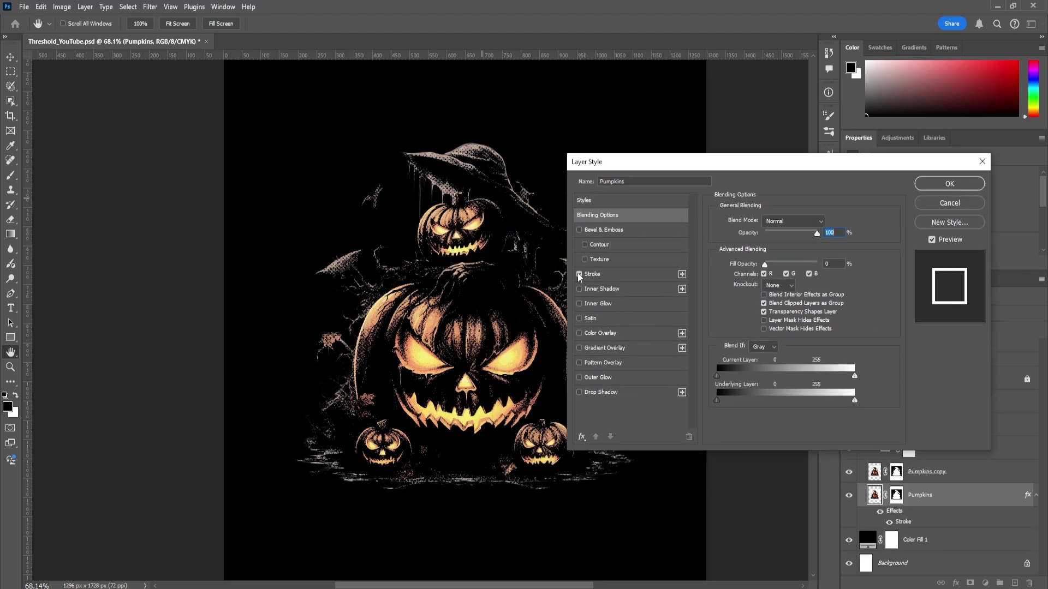
drag(617, 164, 680, 172)
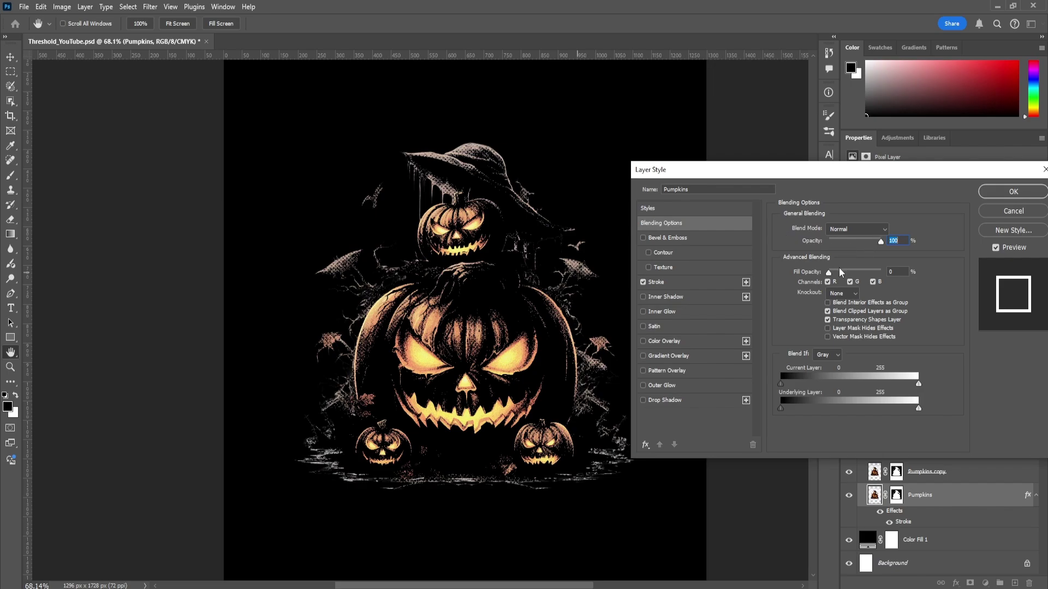
drag(839, 272, 865, 276)
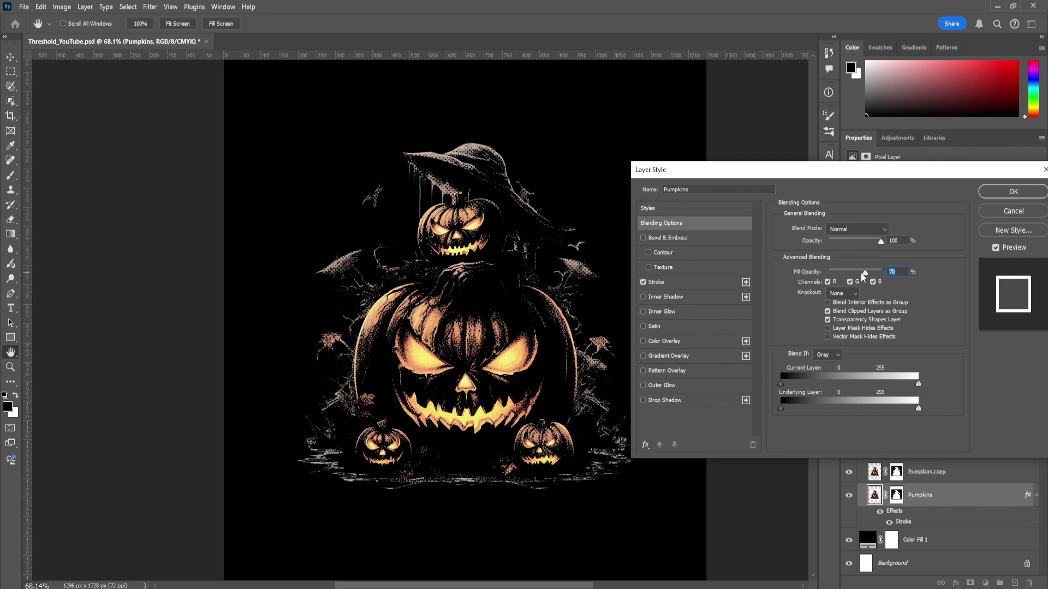
key(ctrl+z)
key(ctrl+z)
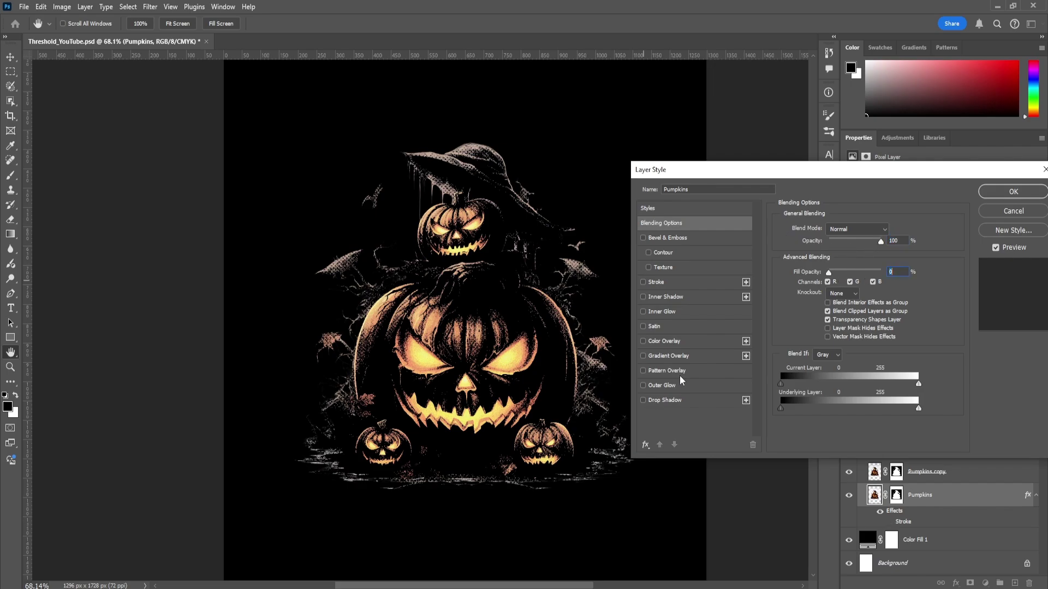
- Enable a yellow Drop Shadow with Spread set to 100%
click(644, 401)
drag(822, 289, 893, 291)
click(890, 291)
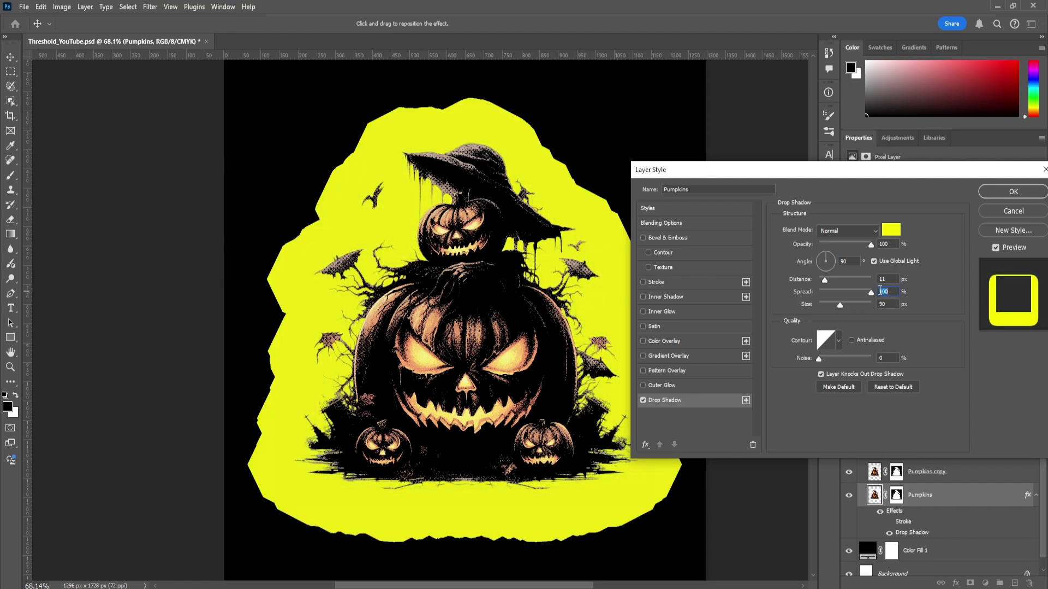
- Tighten the drop shadow to distance 8, size 0, coloured pale peach #ffba90
drag(824, 281, 819, 305)
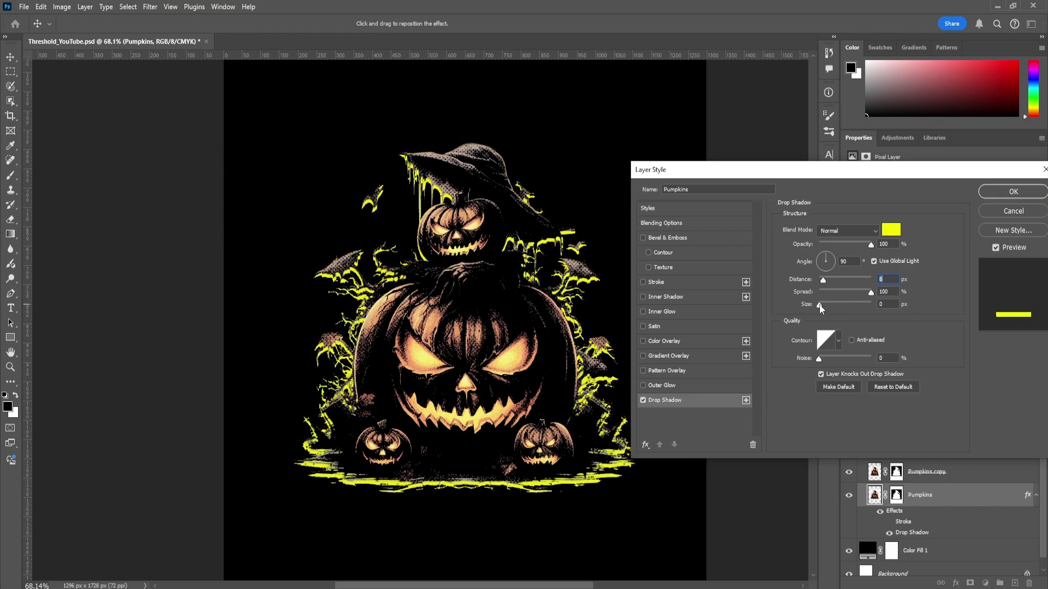
click(893, 231)
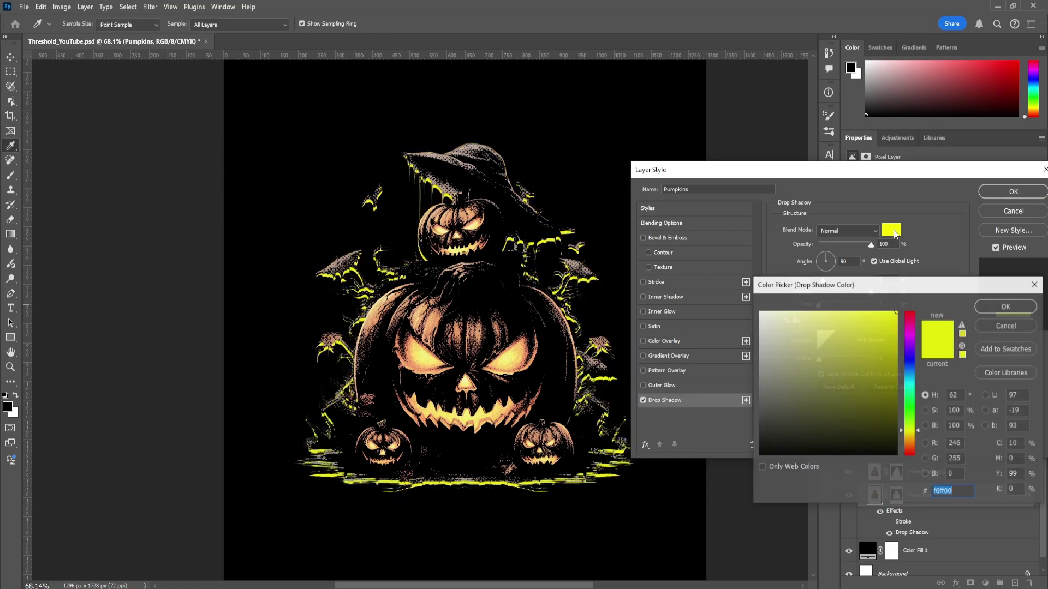
drag(909, 432, 910, 447)
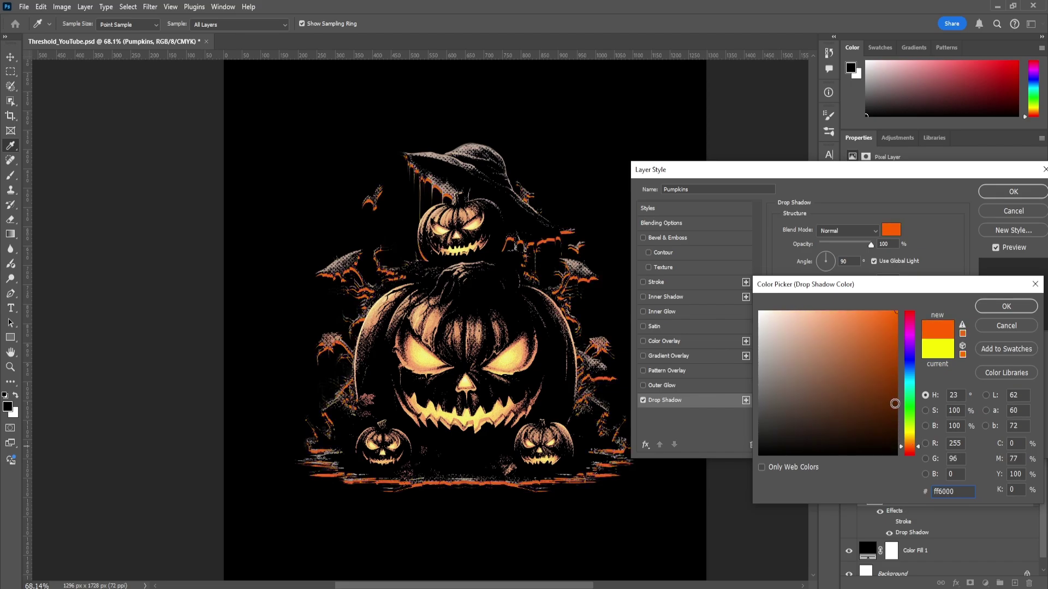
click(855, 335)
drag(855, 335, 819, 296)
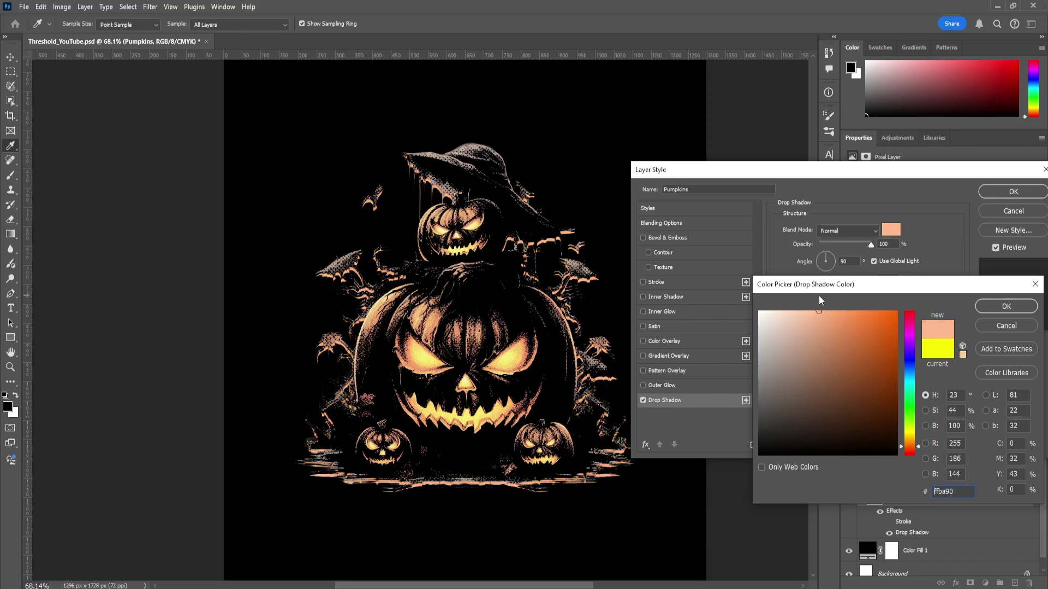
click(1010, 307)
- Set the shadow angle to 142° and apply the layer style
click(826, 258)
drag(826, 258, 819, 257)
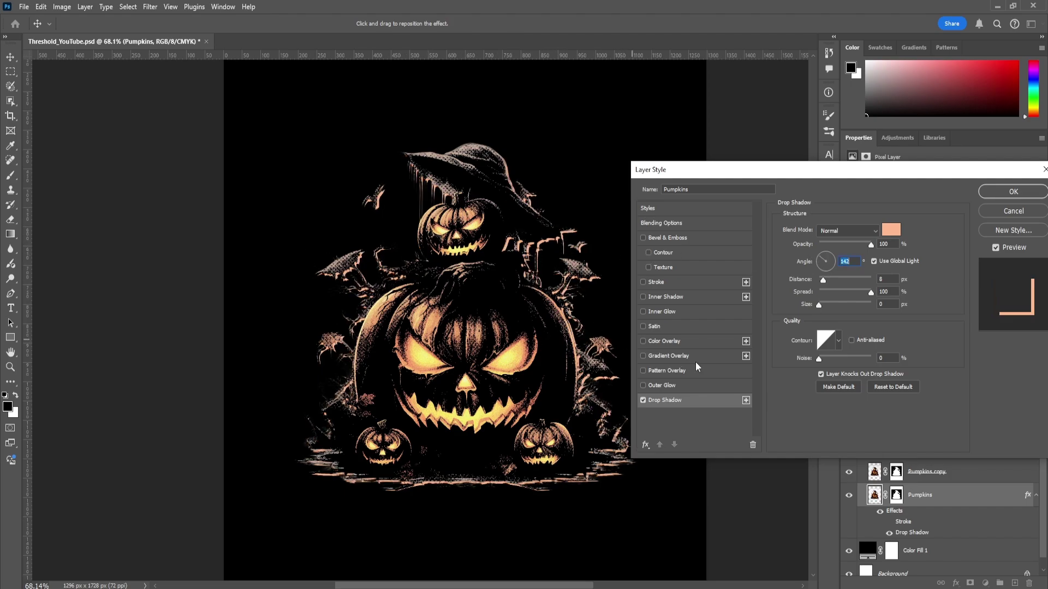
key(Return)
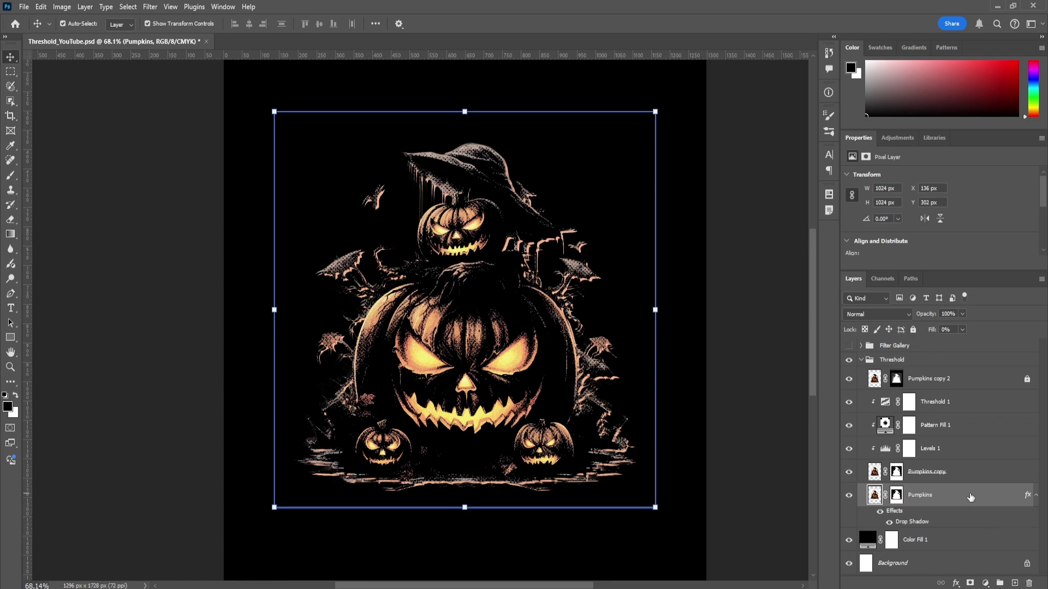
- Duplicate Pumpkins into Pumpkins copy 3 above Pumpkins copy 2 and remove its Drop Shadow
key(ctrl+j)
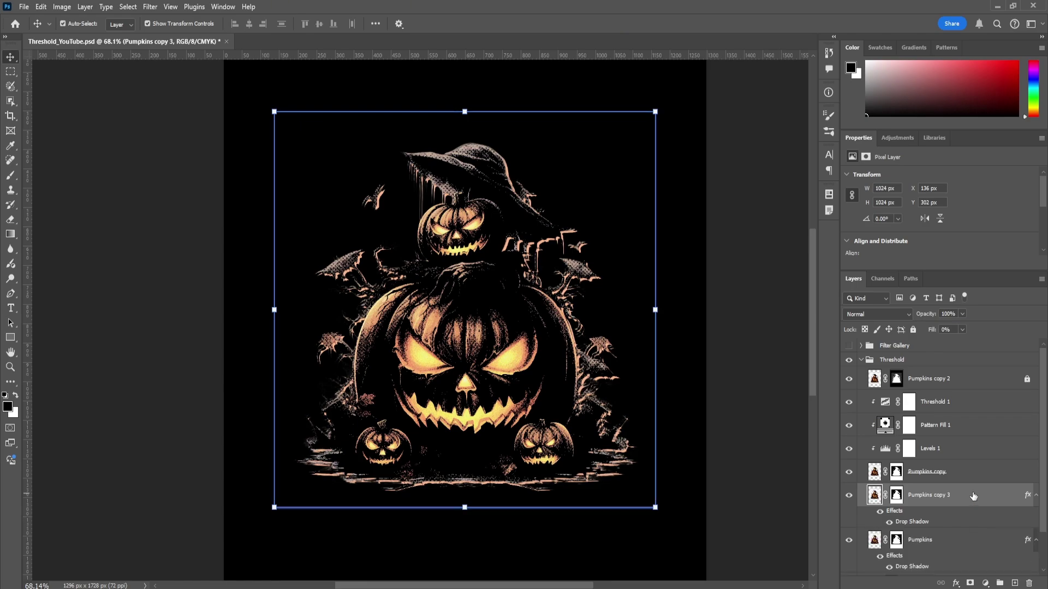
drag(977, 501, 977, 378)
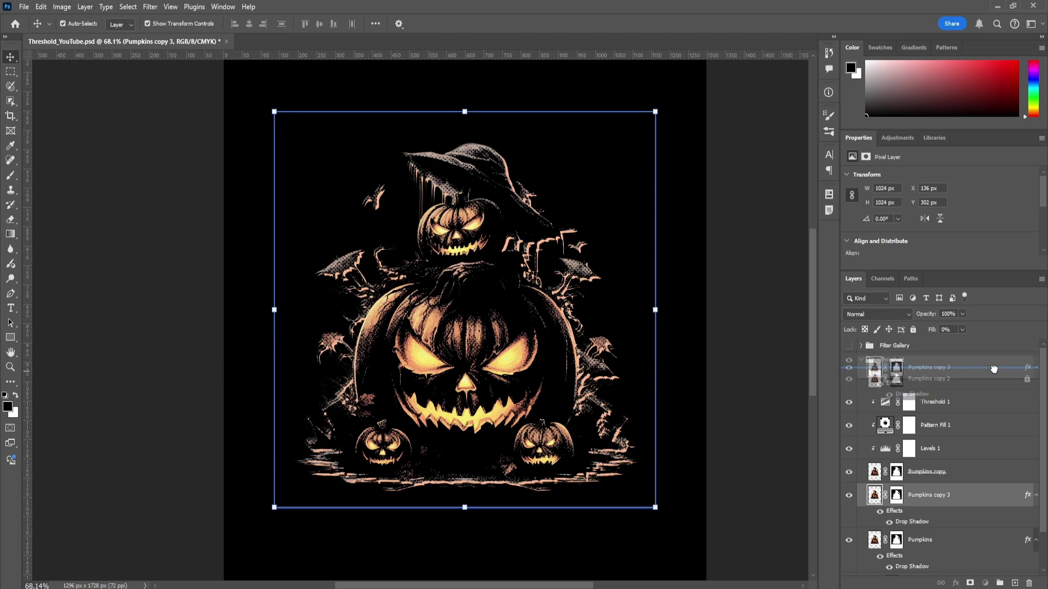
double_click(977, 379)
click(633, 402)
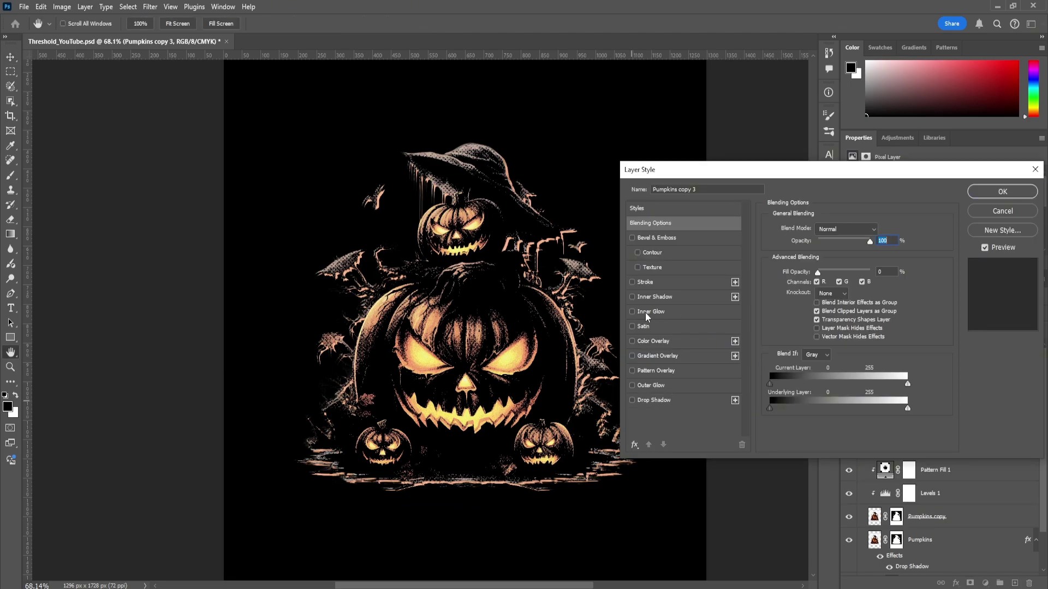
- Add a white (ffffff) Inner Glow at 100% opacity with Choke 100 and Size 6 px
click(633, 312)
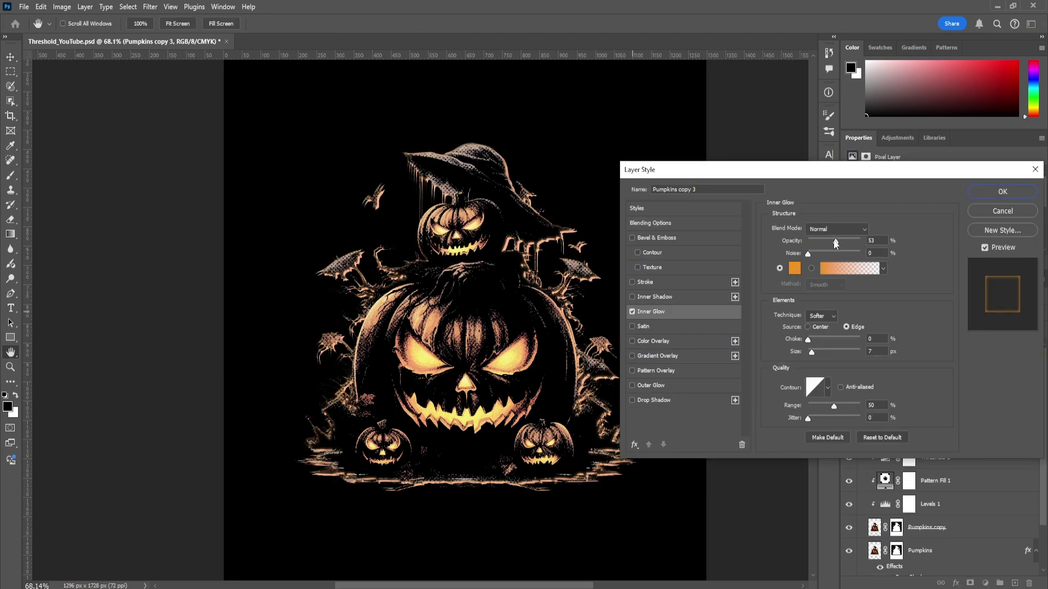
drag(835, 240, 849, 228)
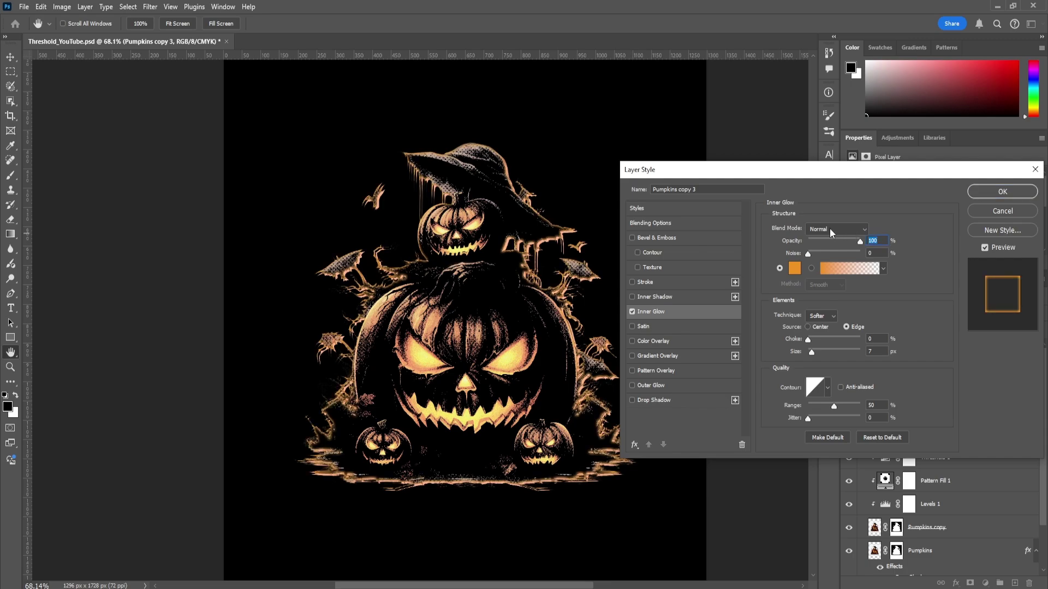
click(793, 270)
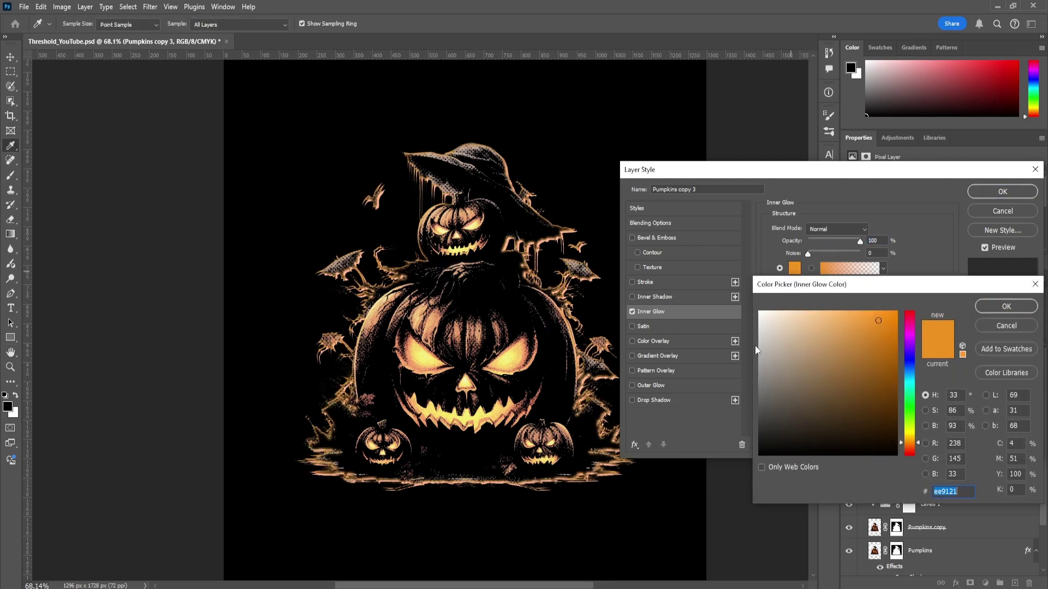
text(ffffff)
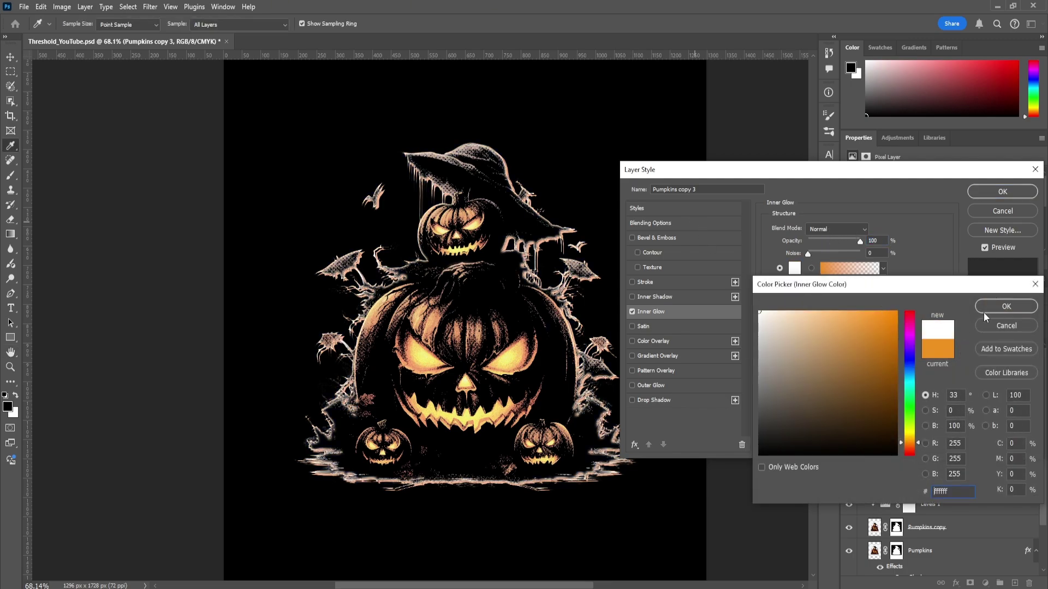
click(1004, 308)
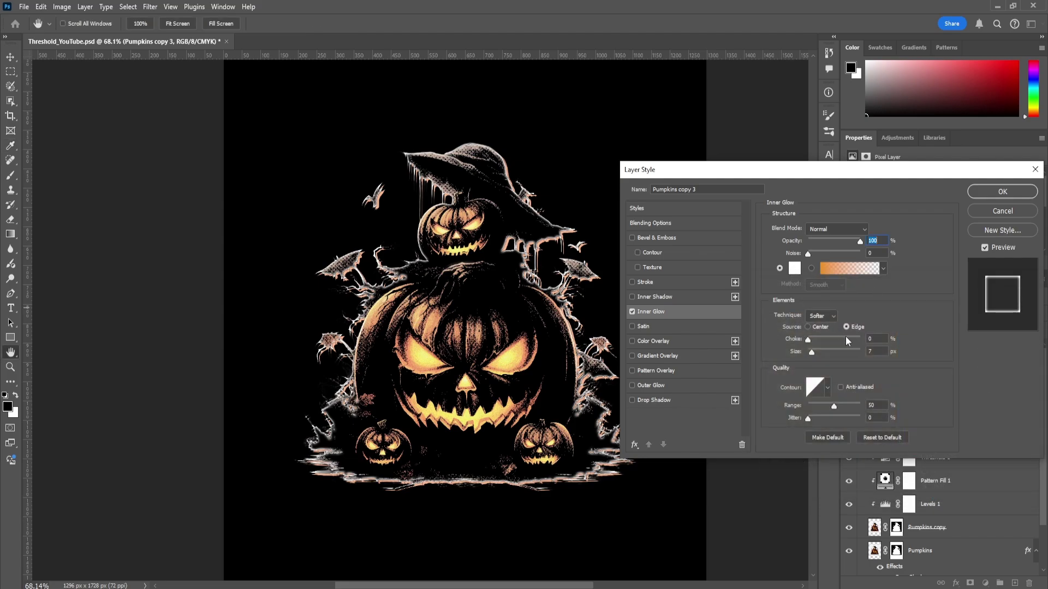
drag(834, 340, 908, 331)
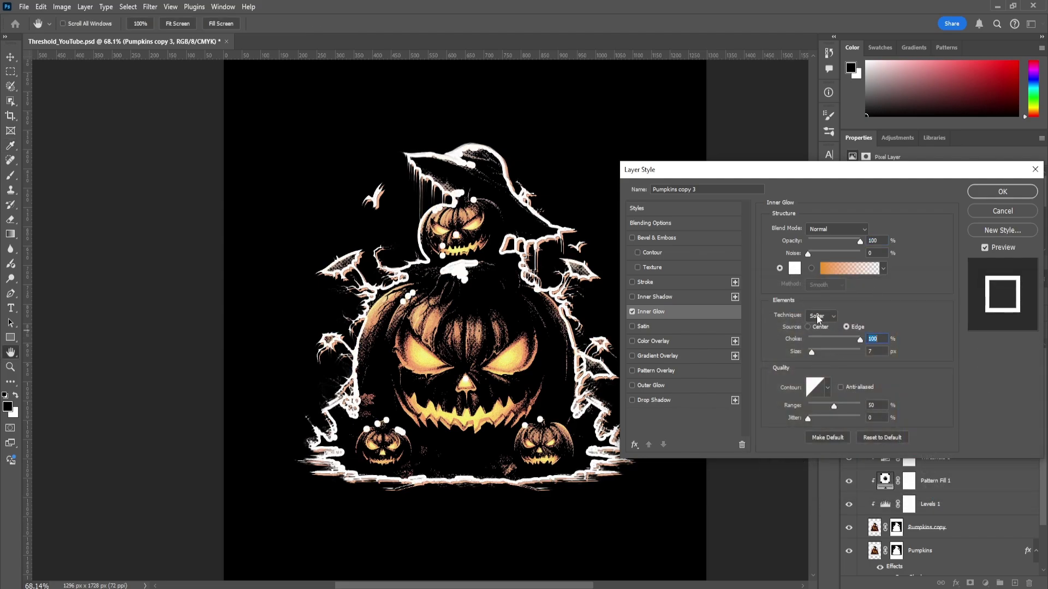
mouse_move(812, 355)
mouse_down()
mouse_move(826, 354)
mouse_move(810, 359)
mouse_up()
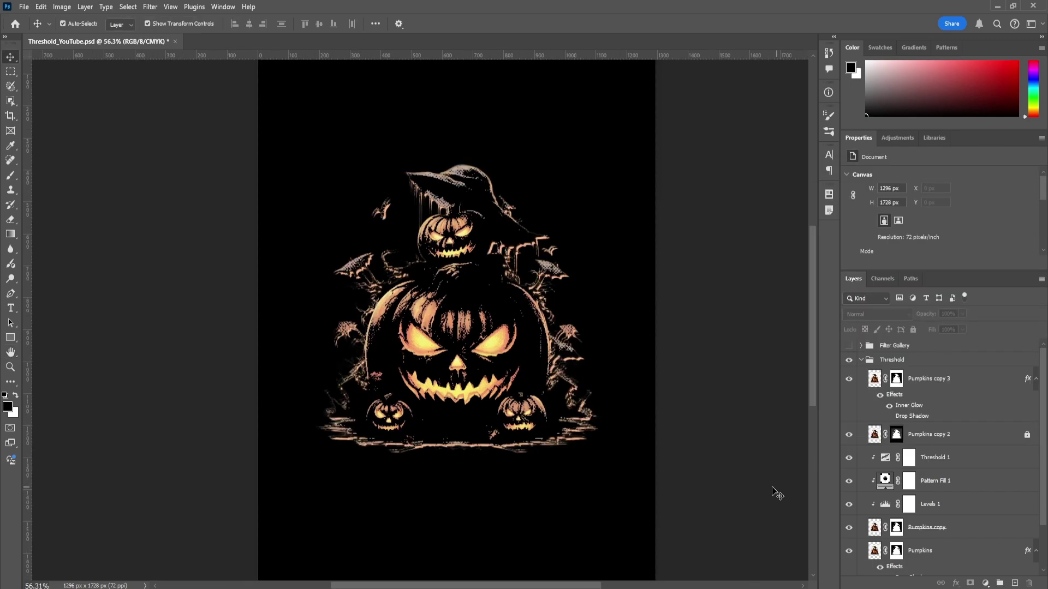
scroll(873, 480, down, 1)
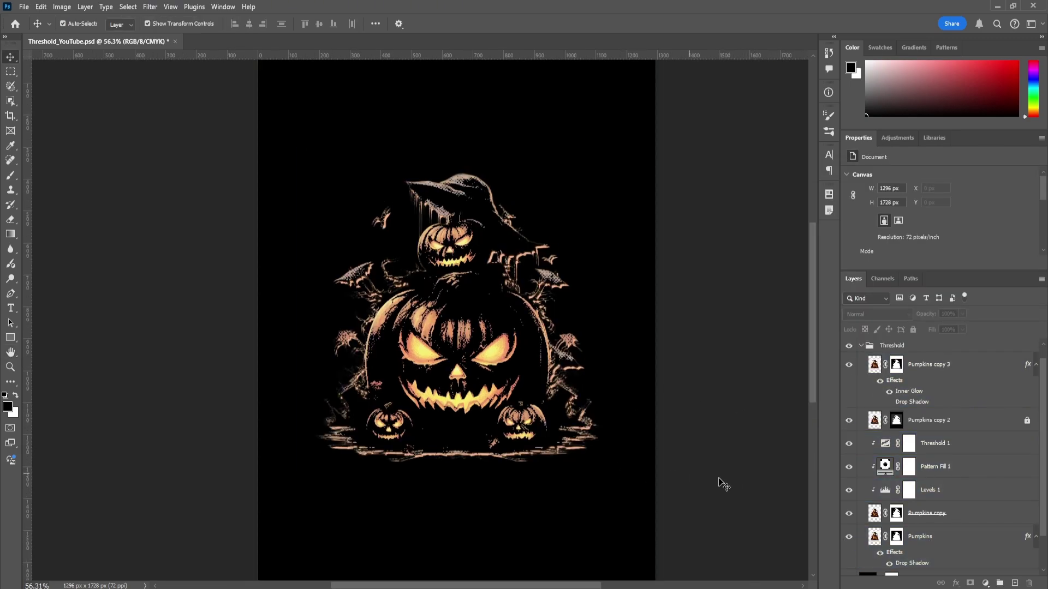
click(849, 536)
click(849, 364)
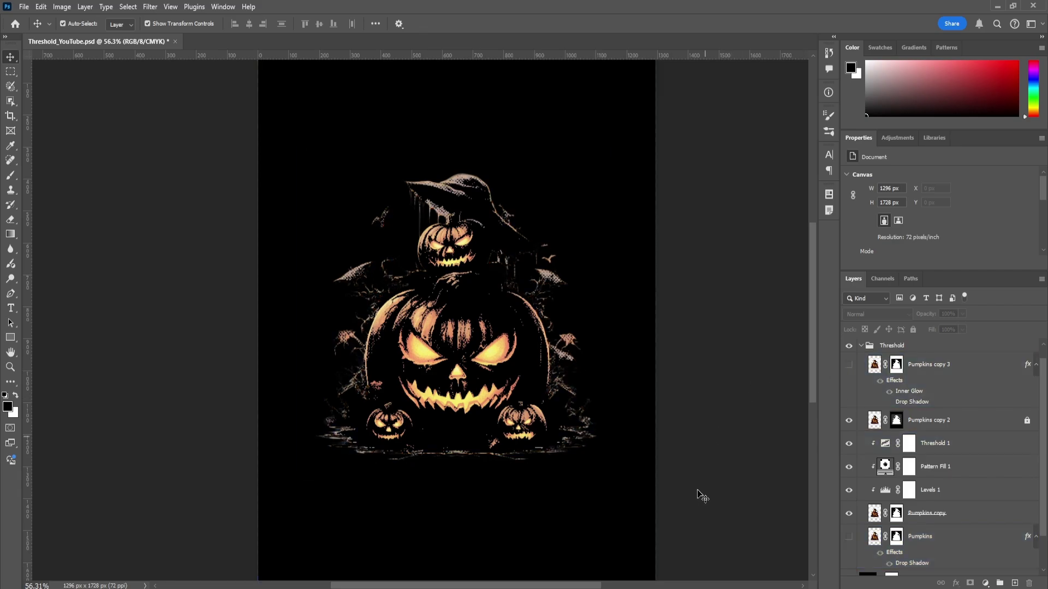
click(849, 537)
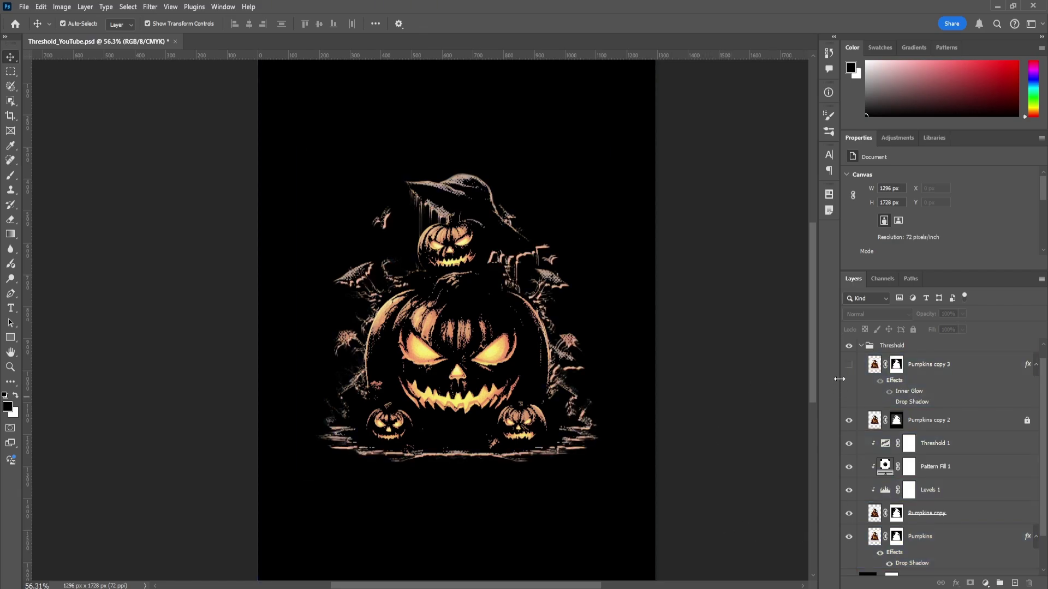
click(849, 365)
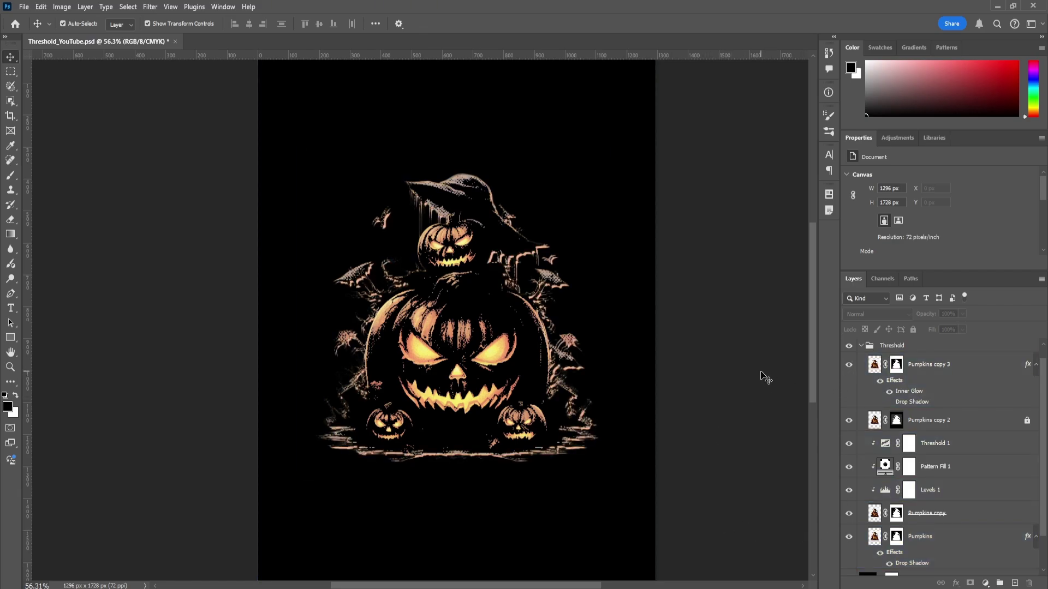